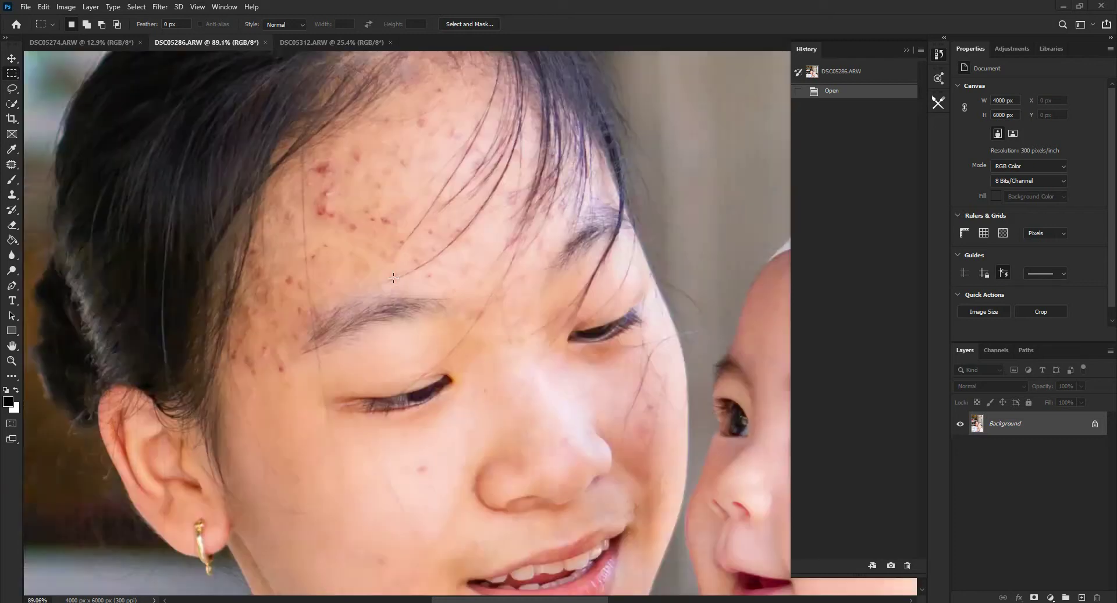
# Apply Neural Filters Skin Smoothing (Blur 50, Smoothness 0) as a new Layer 2.
pyautogui.scroll(1, 394, 264)
pyautogui.scroll(1, 429, 362)
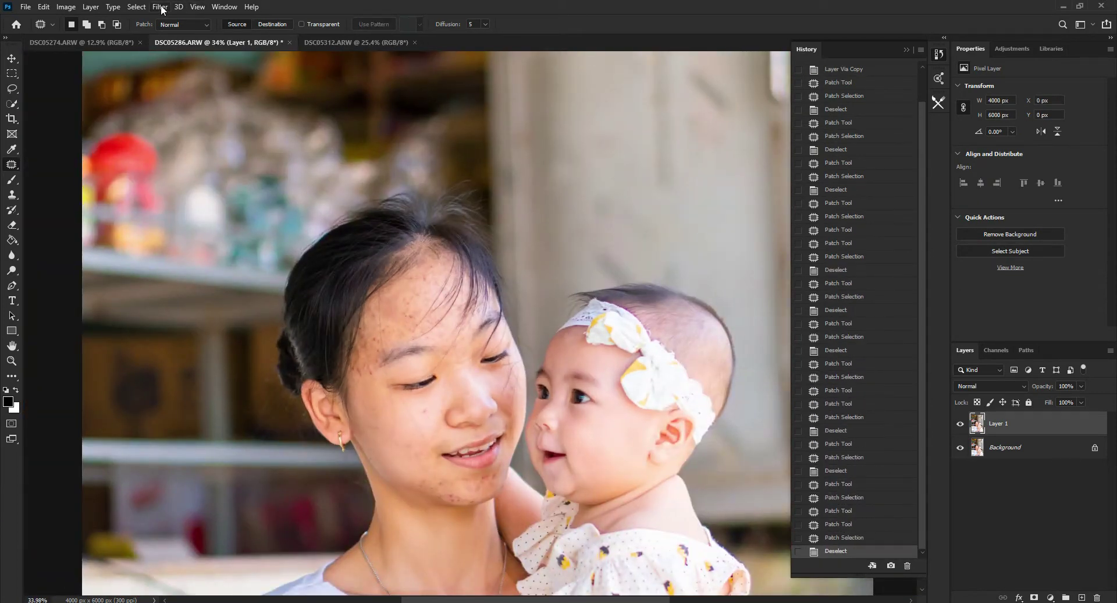
pyautogui.click(161, 7)
pyautogui.click(175, 56)
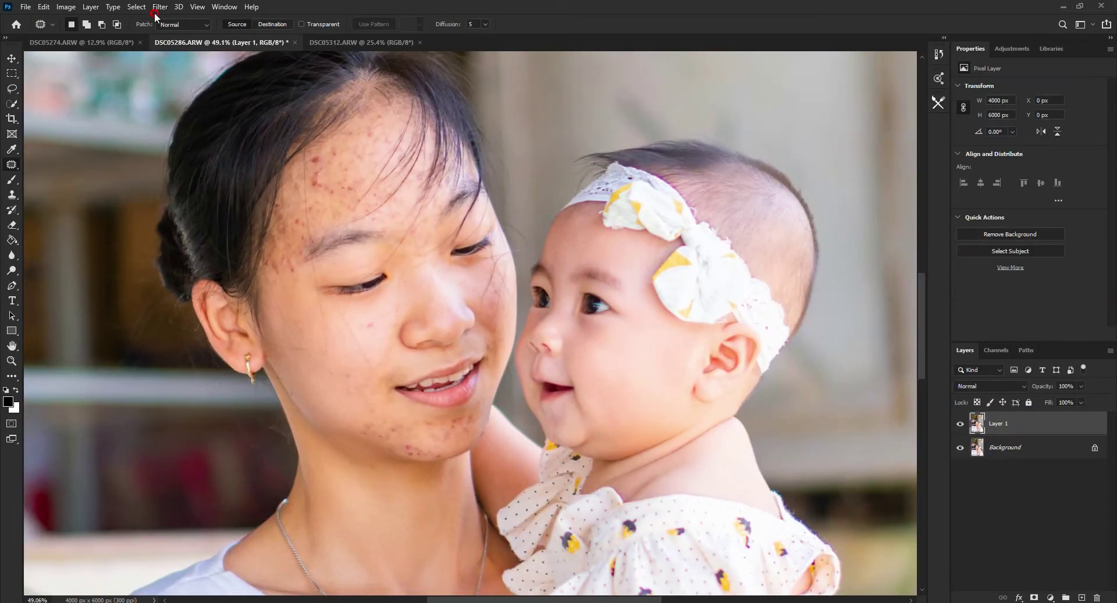
pyautogui.click(160, 7)
pyautogui.click(174, 55)
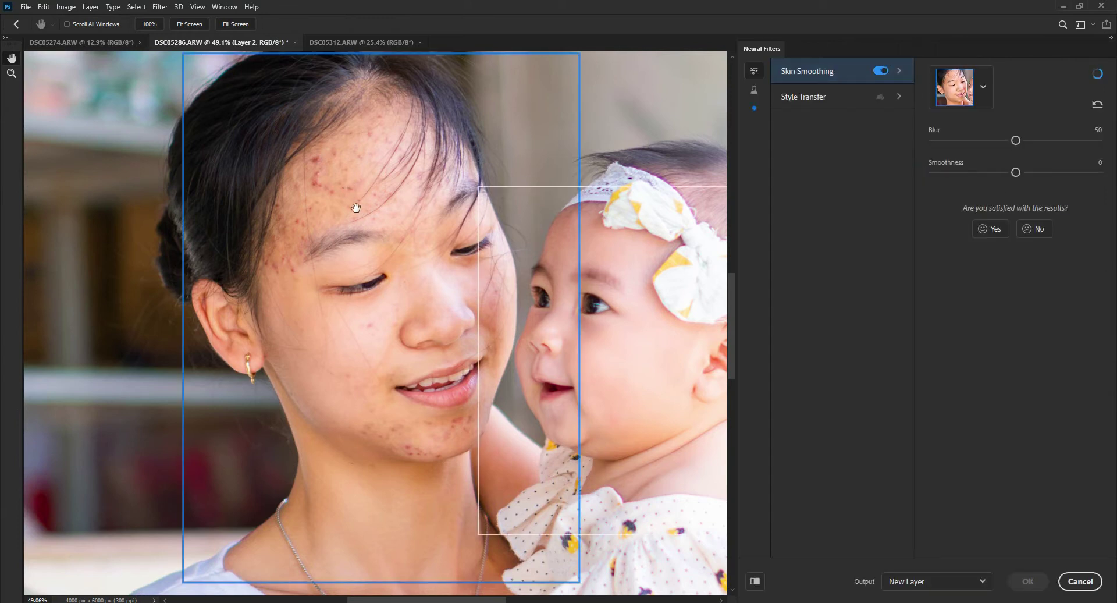
pyautogui.scroll(2, 355, 205)
pyautogui.scroll(1, 354, 204)
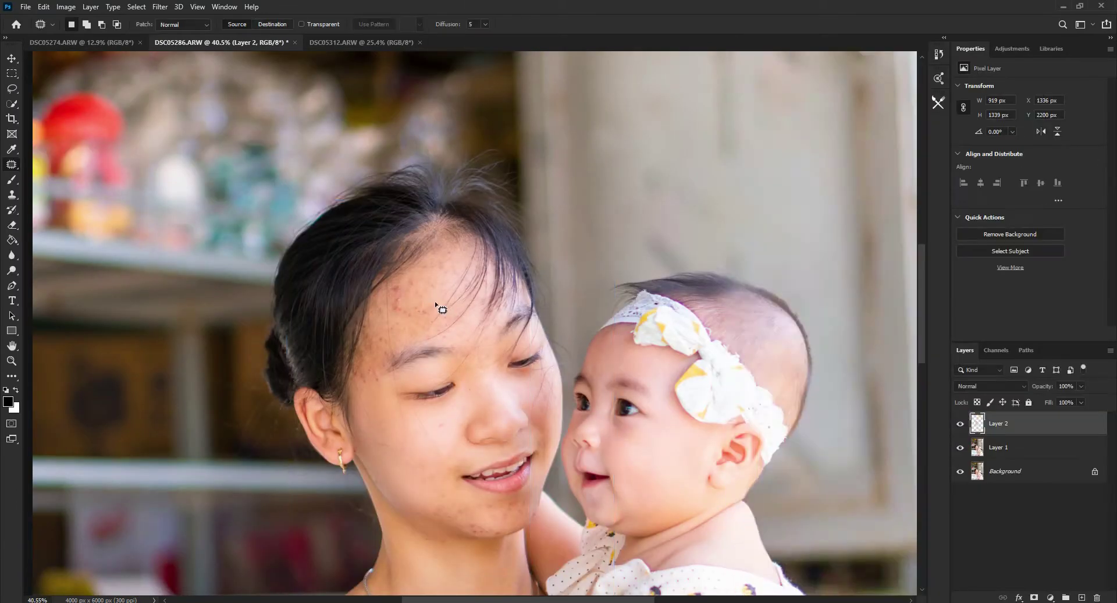
pyautogui.scroll(3, 442, 309)
# Patch out a forehead blemish and a spot beside a strand of hair.
pyautogui.scroll(2, 406, 233)
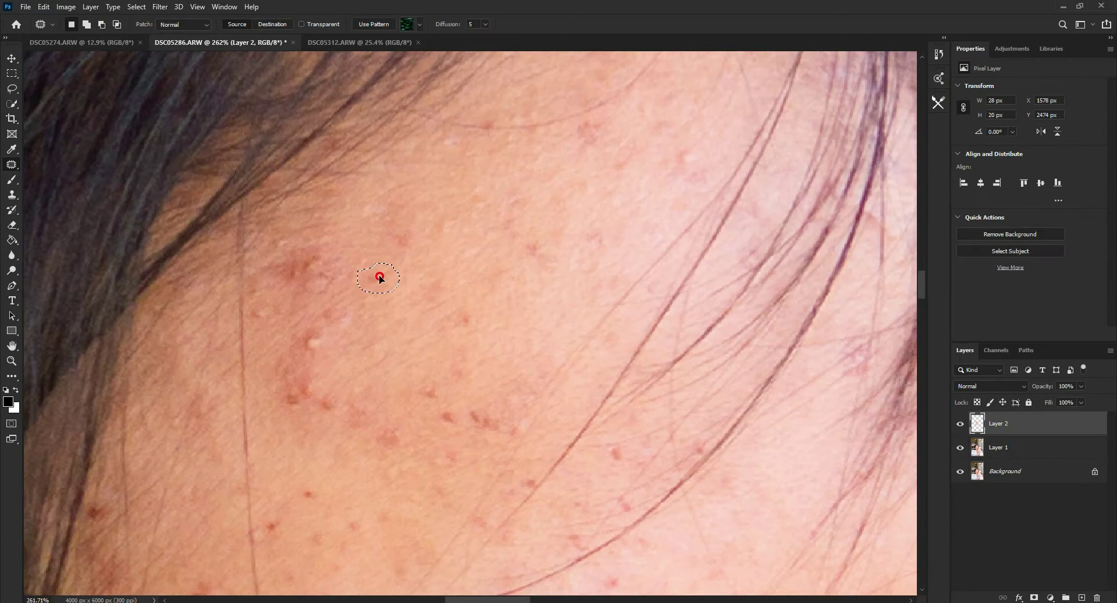
pyautogui.scroll(-2, 462, 260)
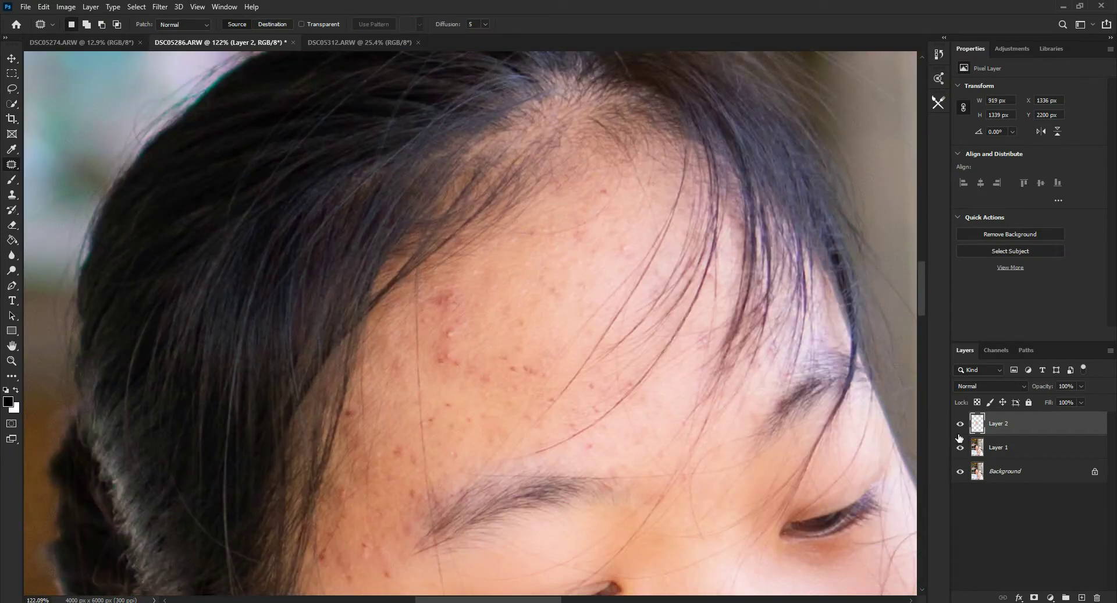
pyautogui.scroll(2, 494, 262)
pyautogui.moveTo(403, 351); pyautogui.dragTo(408, 378)
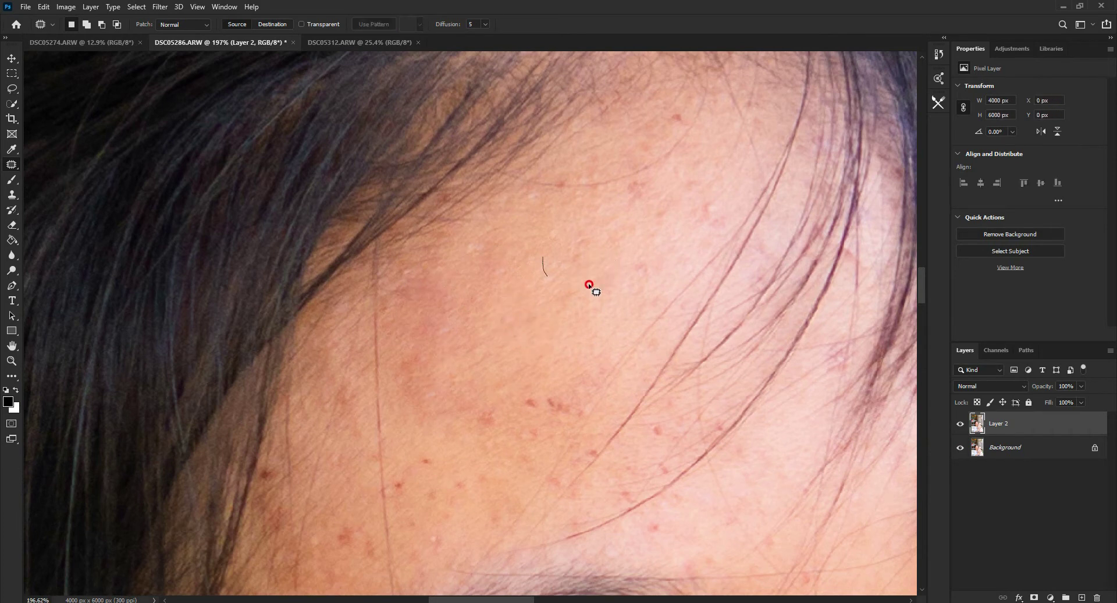
pyautogui.scroll(1, 519, 220)
pyautogui.hscroll(2, 519, 260)
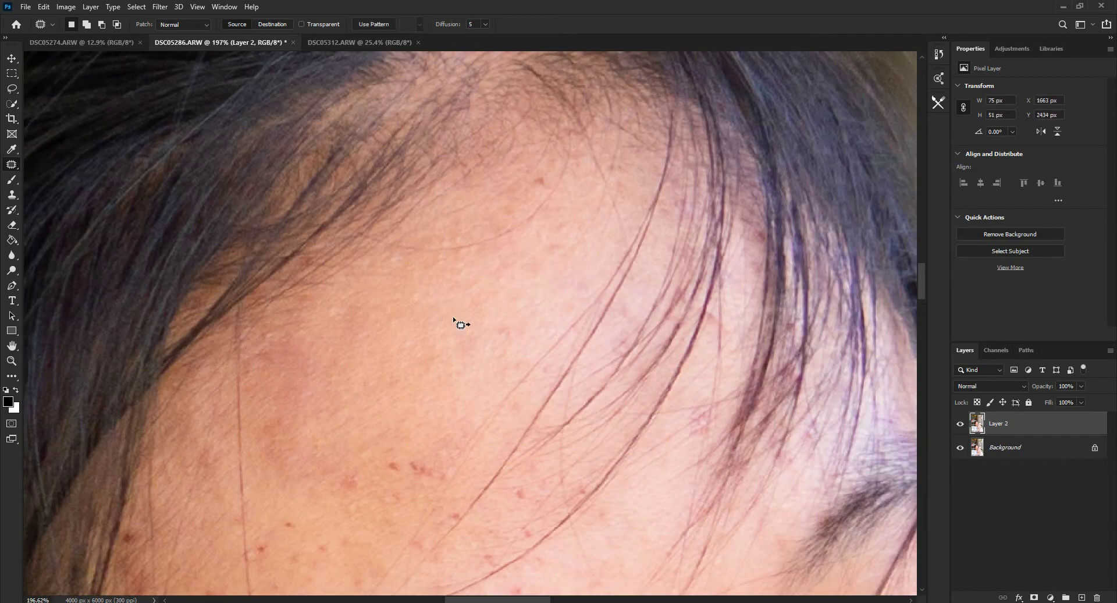
pyautogui.scroll(-3, 511, 331)
pyautogui.hscroll(-1, 510, 330)
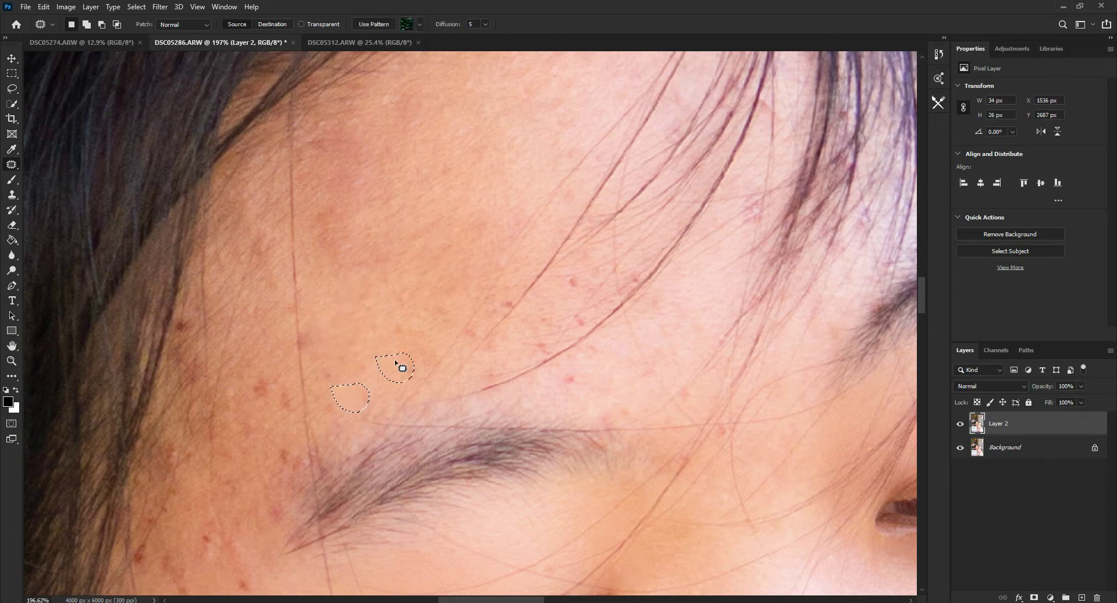
pyautogui.hscroll(1, 401, 325)
pyautogui.scroll(3, 441, 327)
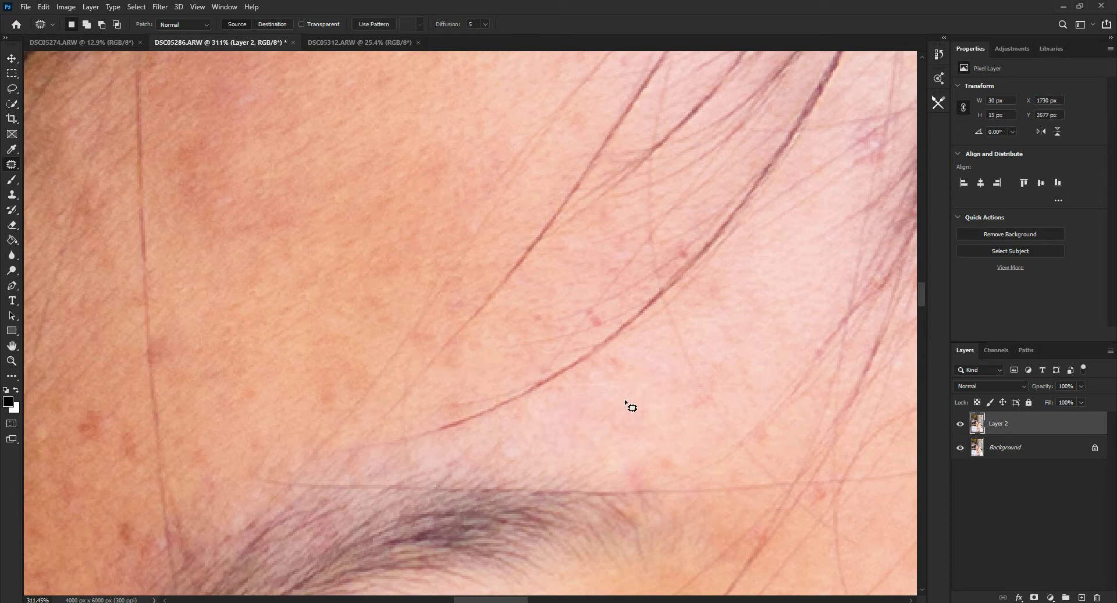
pyautogui.moveTo(599, 302); pyautogui.dragTo(598, 311)
# Patch blemishes on the forehead, above the eyebrow and near the temple, then deselect.
pyautogui.scroll(-2, 611, 262)
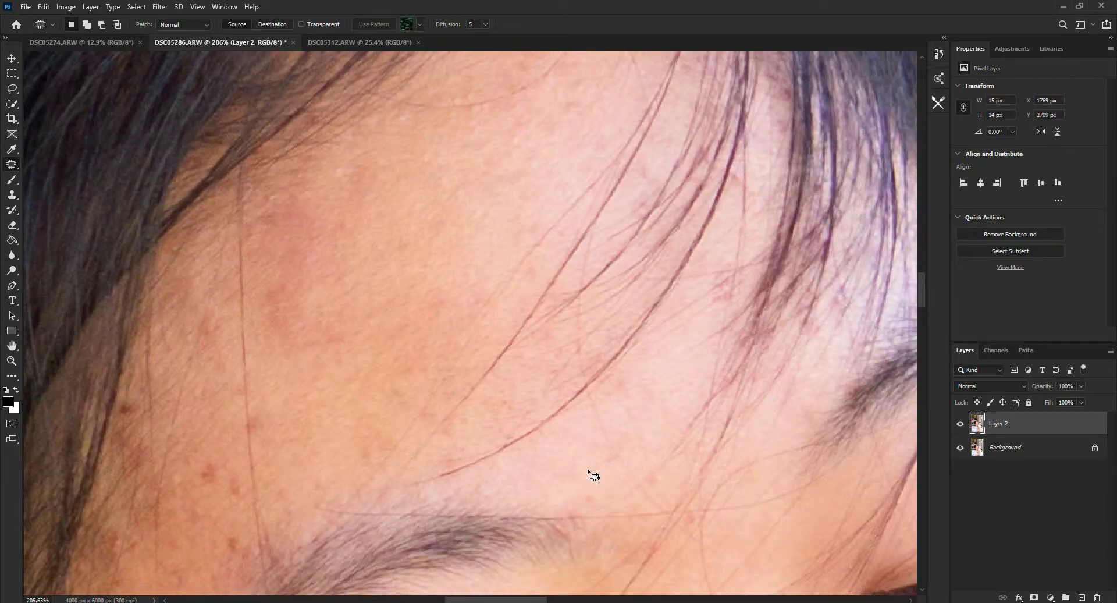
pyautogui.scroll(2, 587, 470)
pyautogui.moveTo(325, 489); pyautogui.dragTo(377, 456)
pyautogui.scroll(-2, 373, 416)
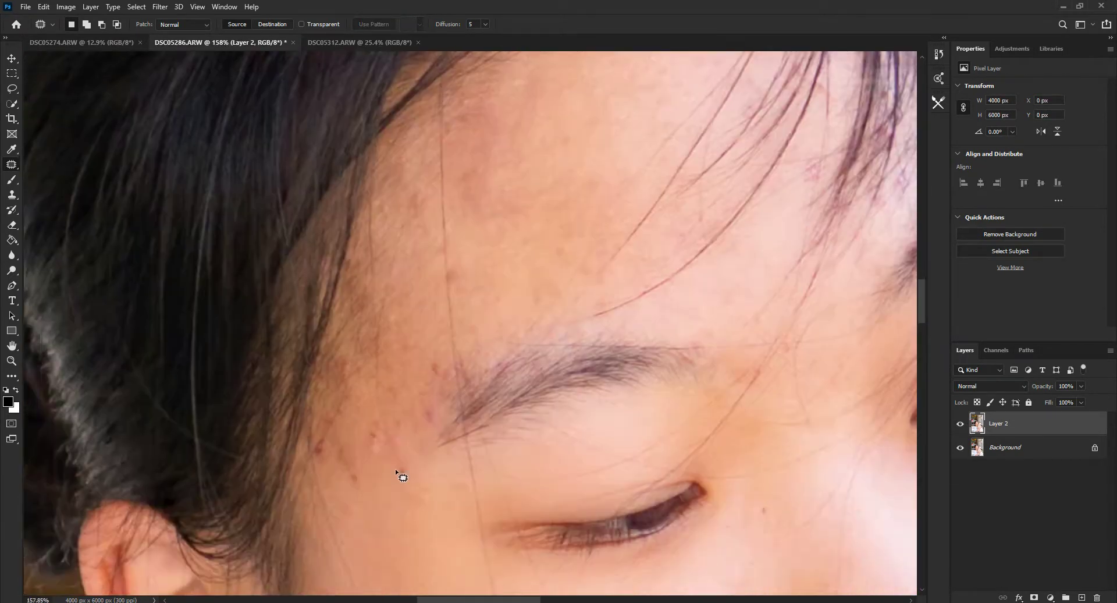
pyautogui.moveTo(407, 491); pyautogui.dragTo(435, 499)
pyautogui.scroll(3, 371, 497)
pyautogui.moveTo(340, 410); pyautogui.dragTo(380, 385)
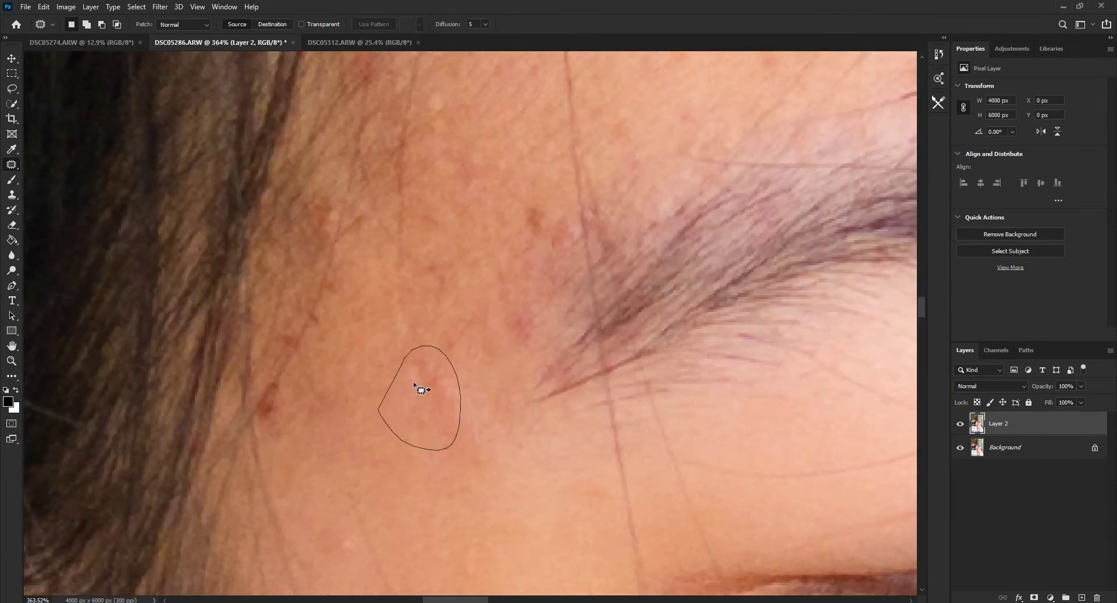
pyautogui.hotkey('ctrl', 'd')
# Patch one more pimple by covering it with nearby clean skin.
pyautogui.scroll(-1, 582, 170)
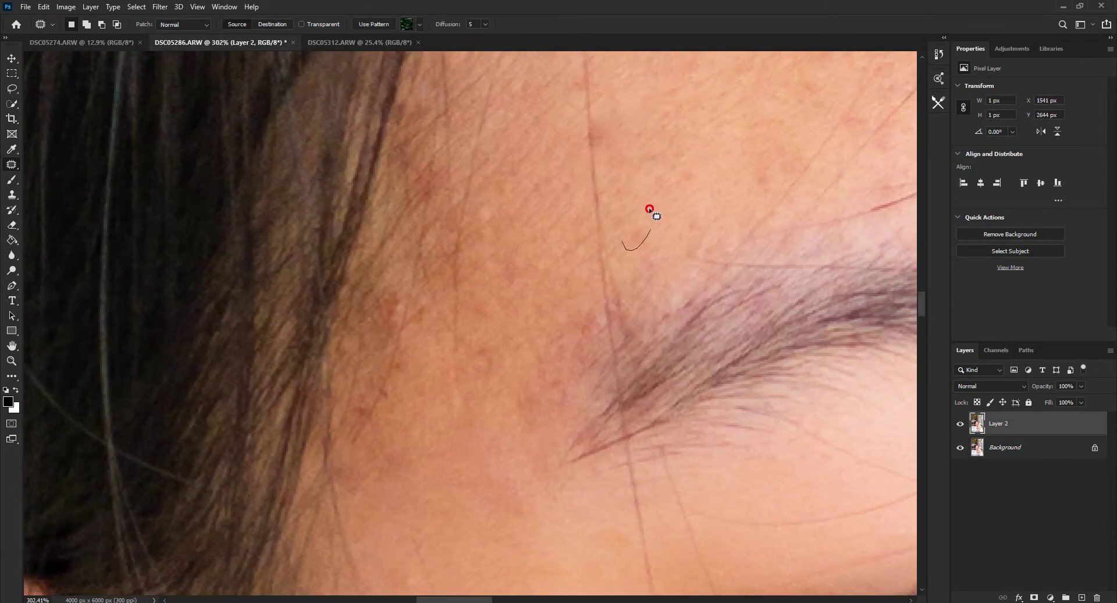
pyautogui.scroll(-2, 649, 209)
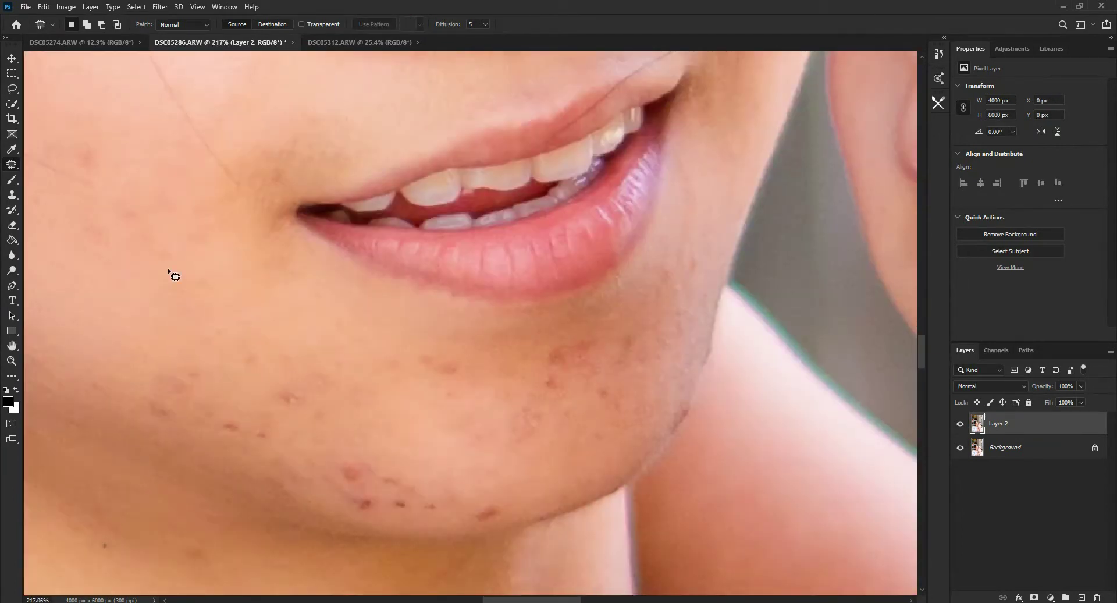
pyautogui.moveTo(317, 165); pyautogui.dragTo(326, 167)
pyautogui.moveTo(390, 414); pyautogui.dragTo(395, 350)
# Patch two small spots near the chin and clear the selection.
pyautogui.scroll(-2, 508, 445)
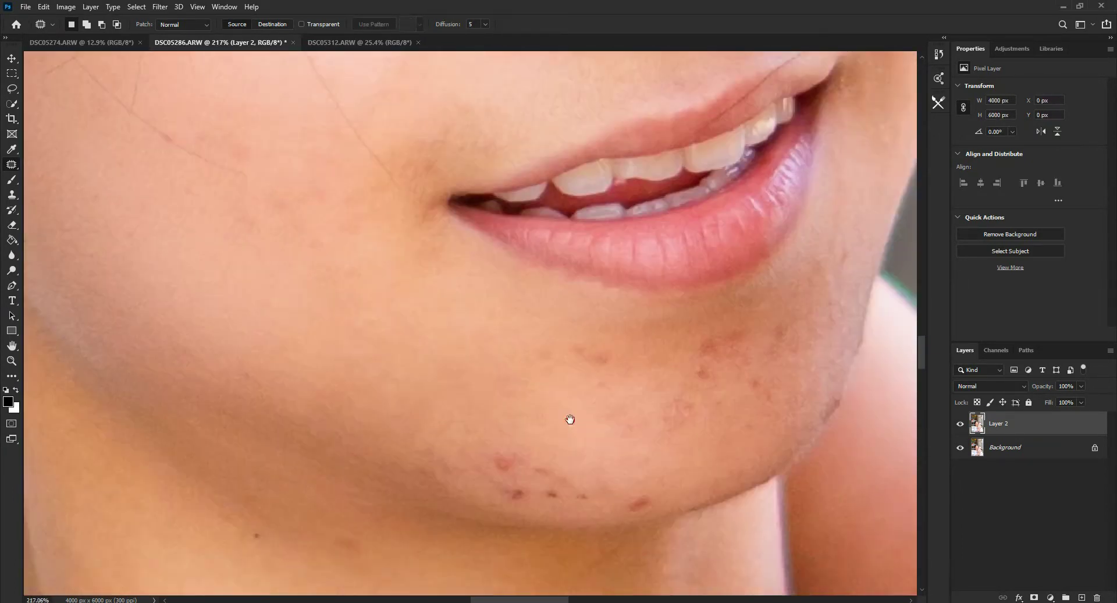
pyautogui.click(451, 407)
pyautogui.hscroll(1, 473, 381)
pyautogui.moveTo(446, 282)
pyautogui.mouseDown()
pyautogui.moveTo(500, 289)
pyautogui.moveTo(549, 276)
pyautogui.moveTo(535, 299)
pyautogui.mouseUp()
pyautogui.scroll(2, 561, 402)
pyautogui.scroll(-1, 522, 322)
pyautogui.moveTo(662, 276); pyautogui.dragTo(699, 266)
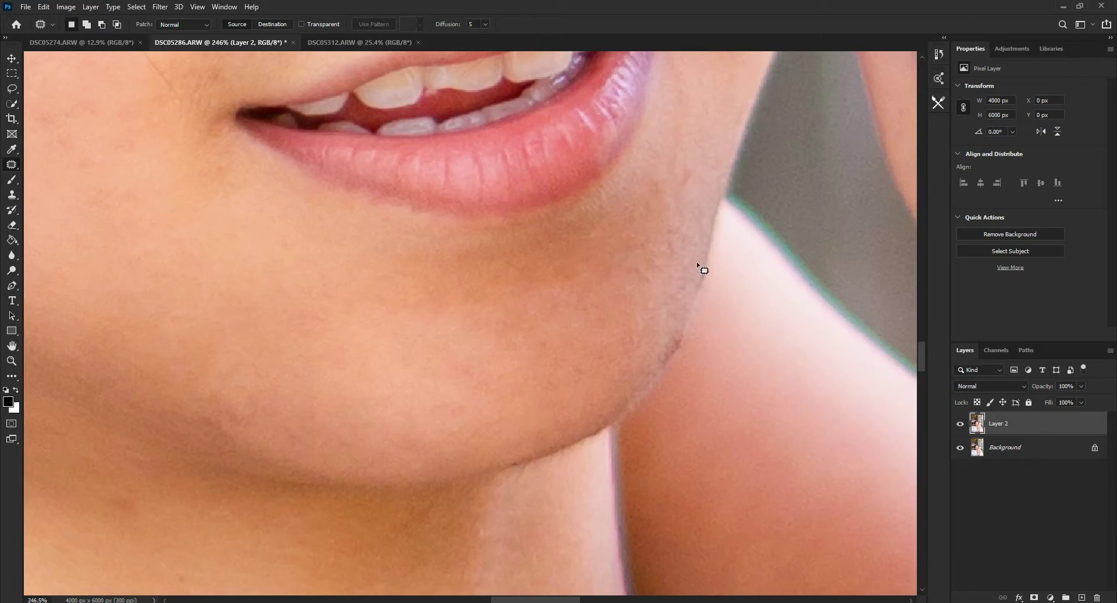
pyautogui.scroll(-2, 665, 348)
pyautogui.hscroll(3, 484, 389)
pyautogui.scroll(-1, 516, 345)
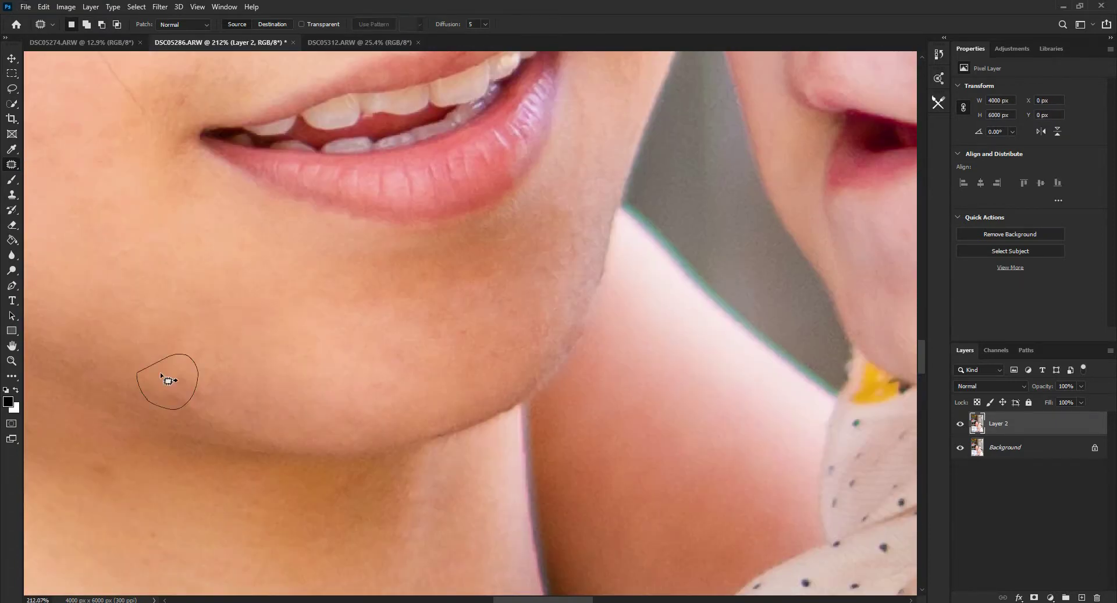
pyautogui.click(518, 349)
# Patch a blemish on the forehead after clearing existing selections.
pyautogui.scroll(-10, 559, 385)
pyautogui.scroll(10, 407, 243)
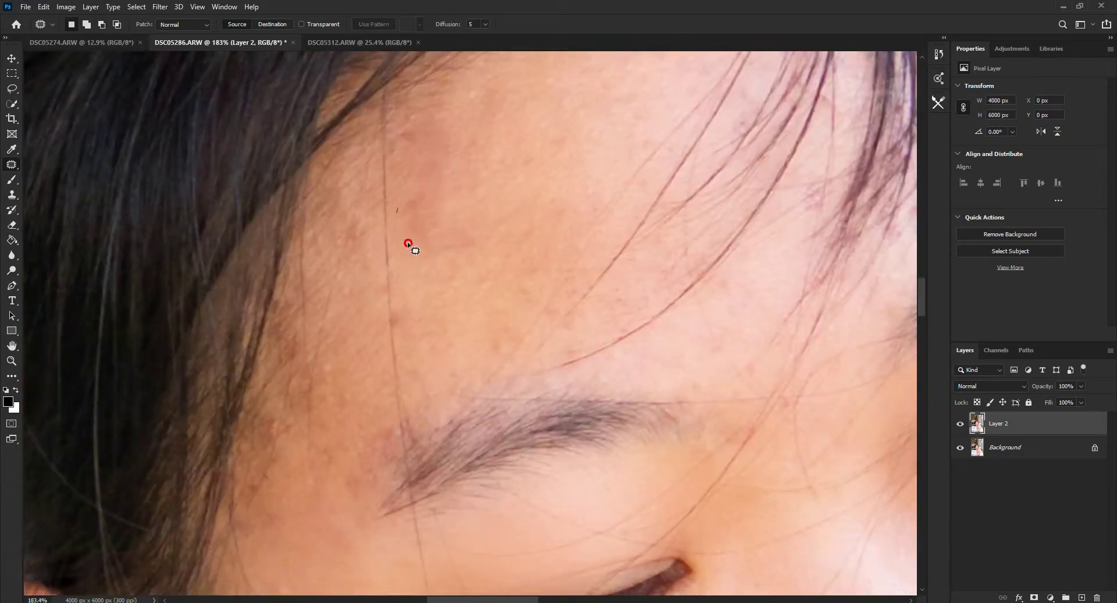
pyautogui.scroll(-2, 429, 135)
pyautogui.scroll(2, 332, 296)
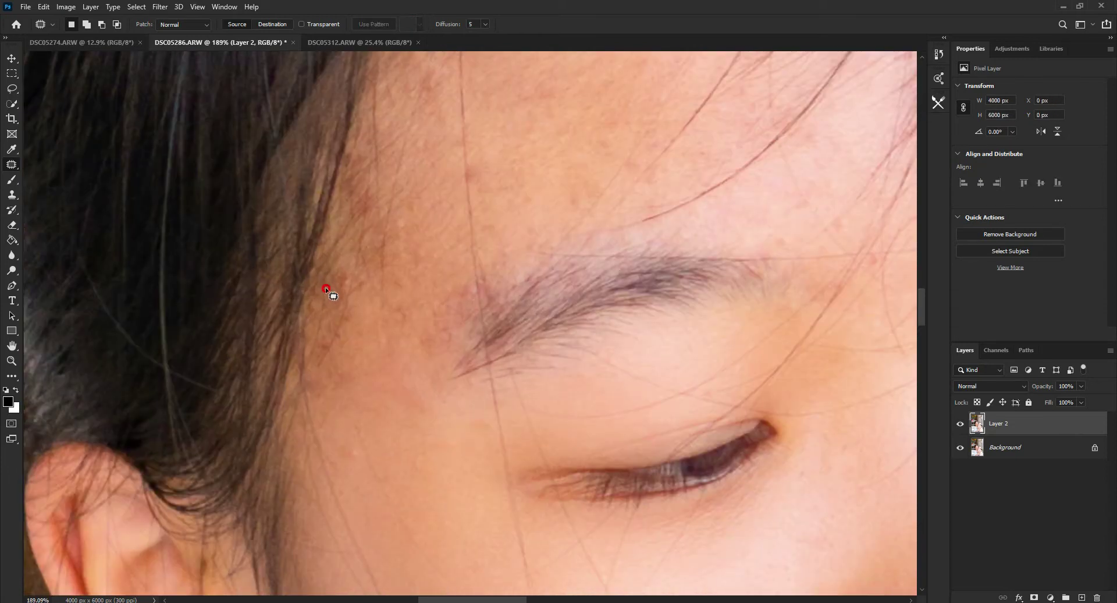
pyautogui.click(335, 279)
pyautogui.scroll(-3, 443, 217)
pyautogui.scroll(-6, 443, 217)
pyautogui.scroll(8, 419, 192)
pyautogui.moveTo(419, 190); pyautogui.dragTo(417, 303)
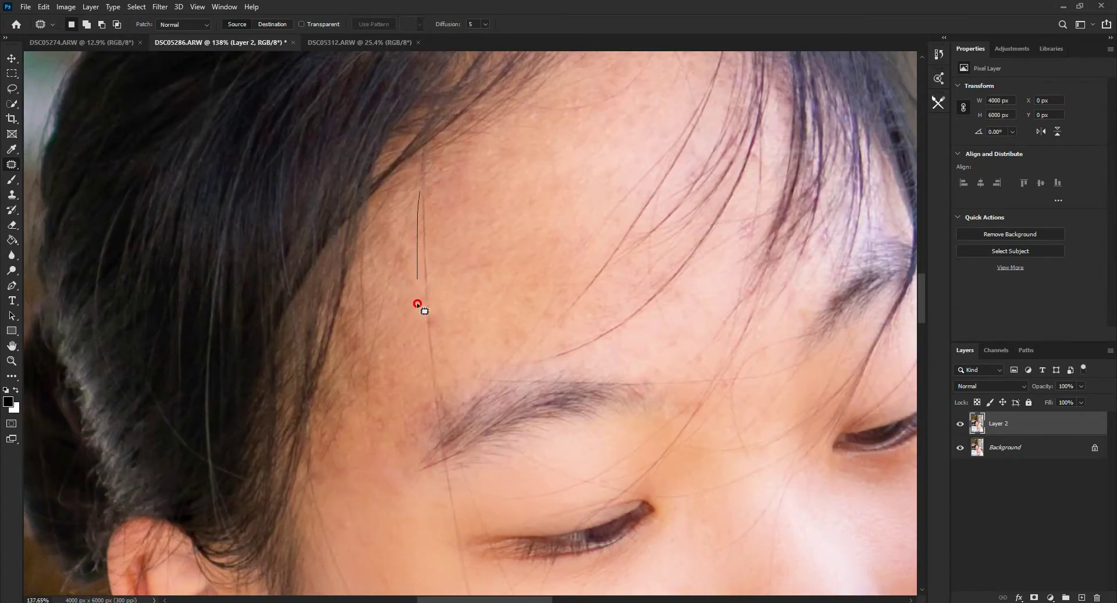
# Patch the remaining forehead and brow-edge blemishes near the eyebrow.
pyautogui.scroll(3, 427, 185)
pyautogui.moveTo(399, 375); pyautogui.dragTo(407, 401)
pyautogui.scroll(-2, 492, 401)
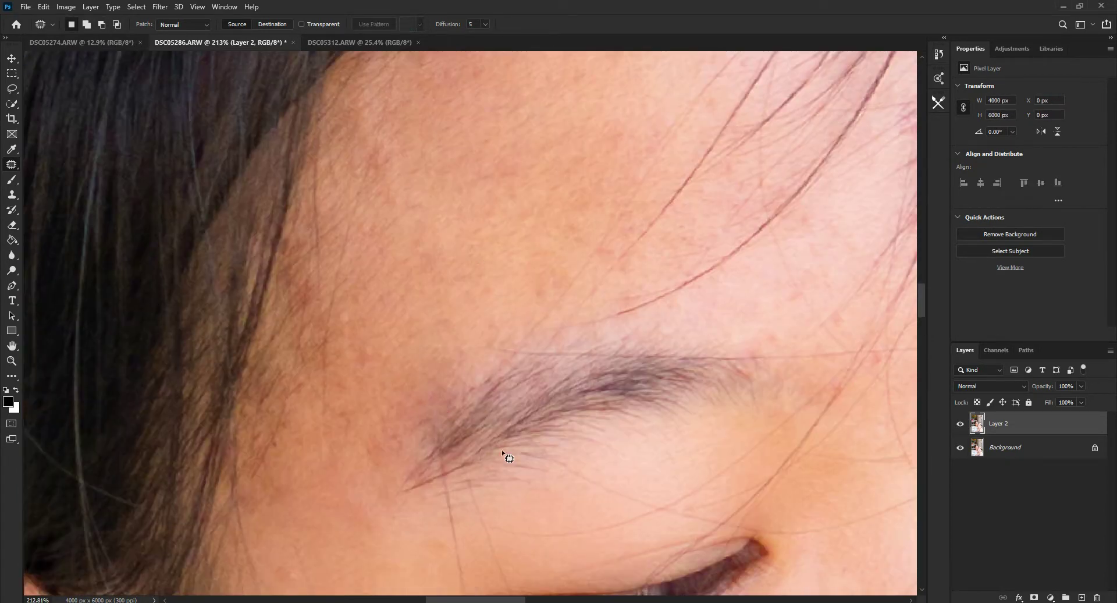
pyautogui.scroll(-3, 505, 418)
pyautogui.moveTo(401, 212); pyautogui.dragTo(430, 353)
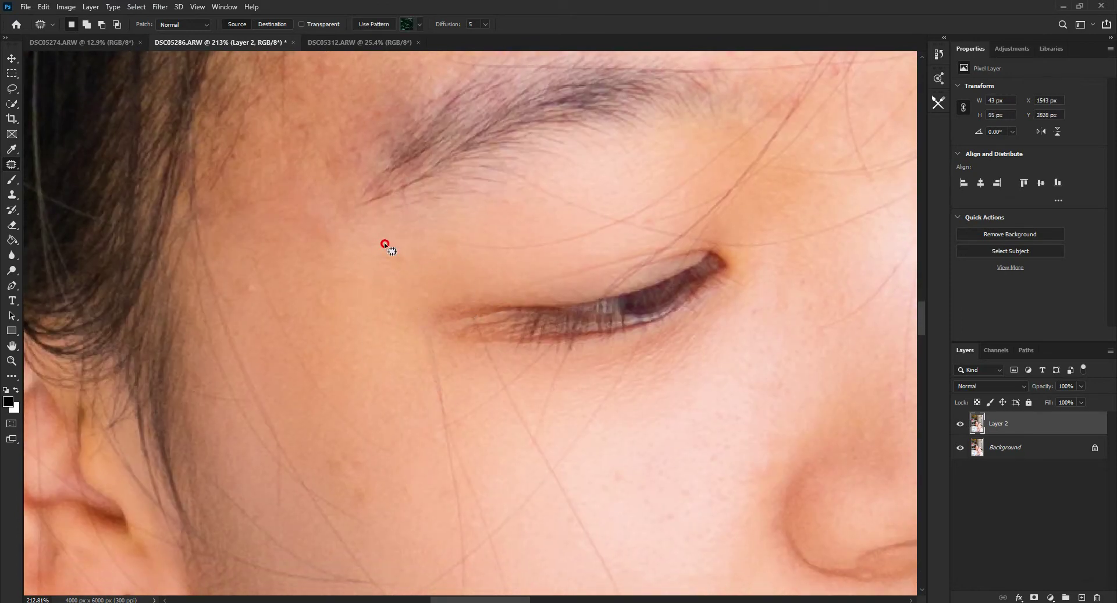
pyautogui.scroll(-3, 386, 221)
pyautogui.moveTo(389, 189)
pyautogui.mouseDown()
pyautogui.moveTo(356, 229)
pyautogui.moveTo(411, 366)
pyautogui.mouseUp()
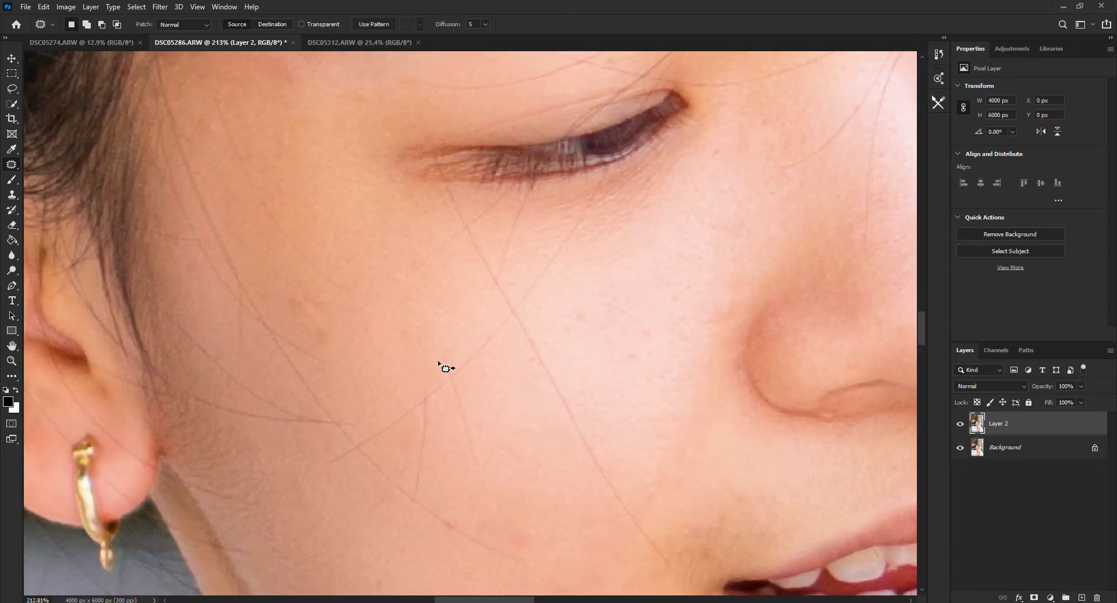
pyautogui.scroll(-2, 454, 407)
# Remove the stray hair and a small cheek spot with the Spot Healing Brush.
pyautogui.scroll(-1, 466, 464)
pyautogui.rightClick(11, 164)
pyautogui.click(58, 162)
pyautogui.scroll(-1, 442, 331)
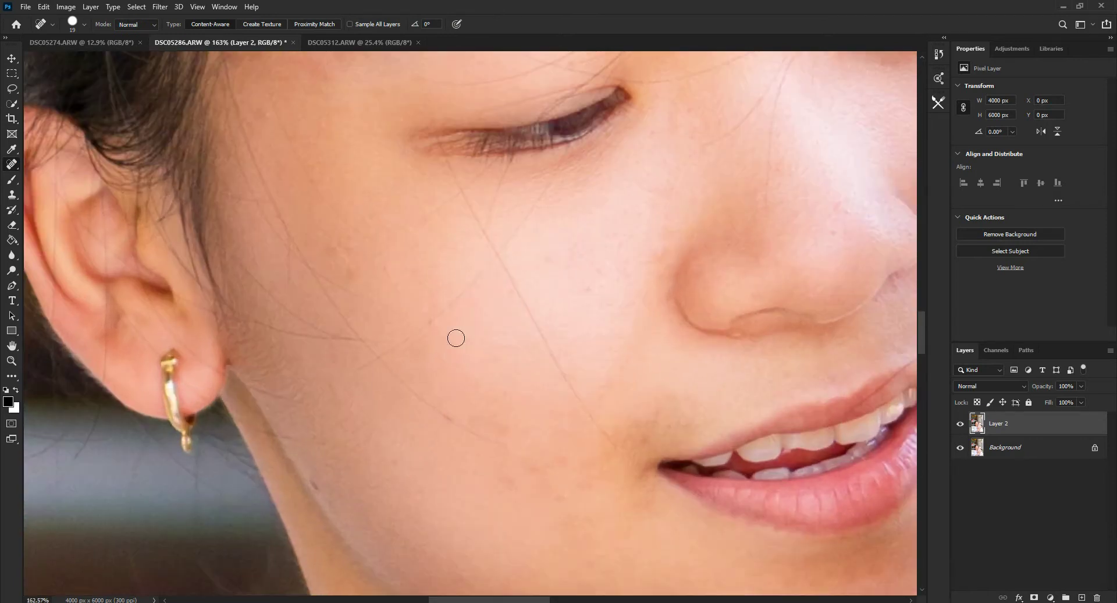
pyautogui.scroll(-3, 495, 392)
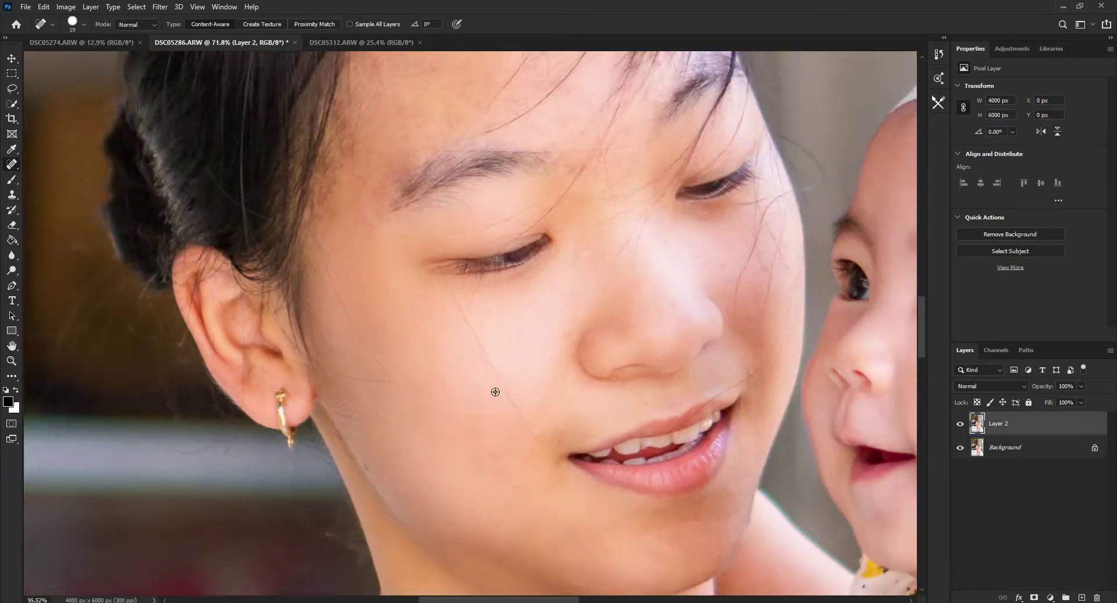
pyautogui.scroll(2, 495, 391)
pyautogui.moveTo(424, 236); pyautogui.dragTo(486, 461)
pyautogui.scroll(2, 535, 431)
pyautogui.scroll(-2, 473, 294)
pyautogui.click(473, 293)
# Toggle Layer 2's visibility to compare the retouched skin with the original.
pyautogui.scroll(3, 484, 334)
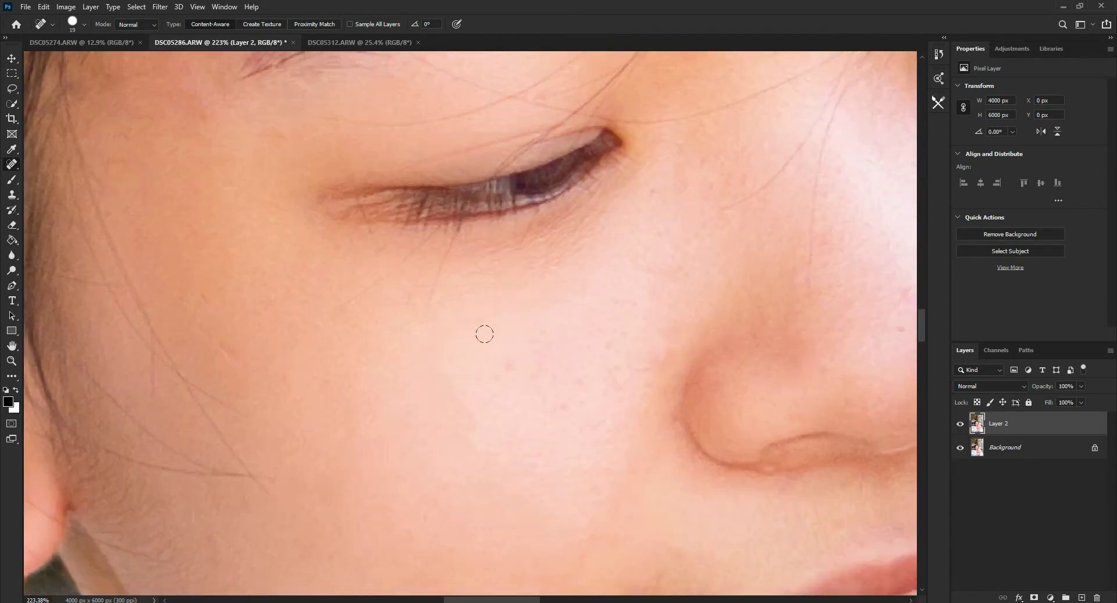
pyautogui.scroll(1, 483, 334)
pyautogui.scroll(2, 369, 309)
pyautogui.scroll(-3, 361, 271)
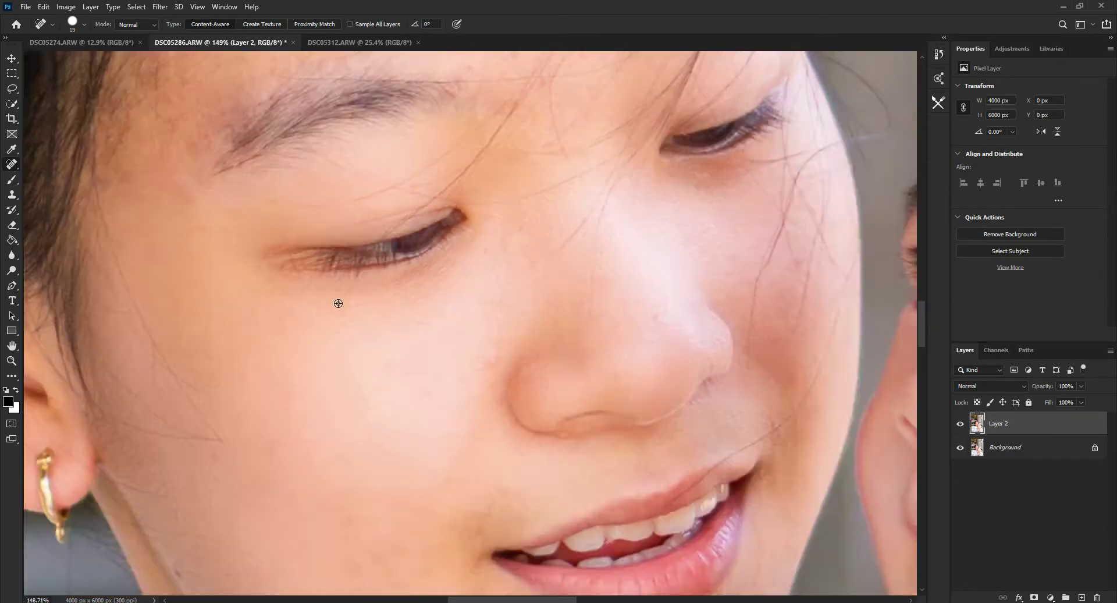
pyautogui.scroll(-2, 416, 286)
pyautogui.scroll(-1, 372, 457)
pyautogui.scroll(2, 407, 349)
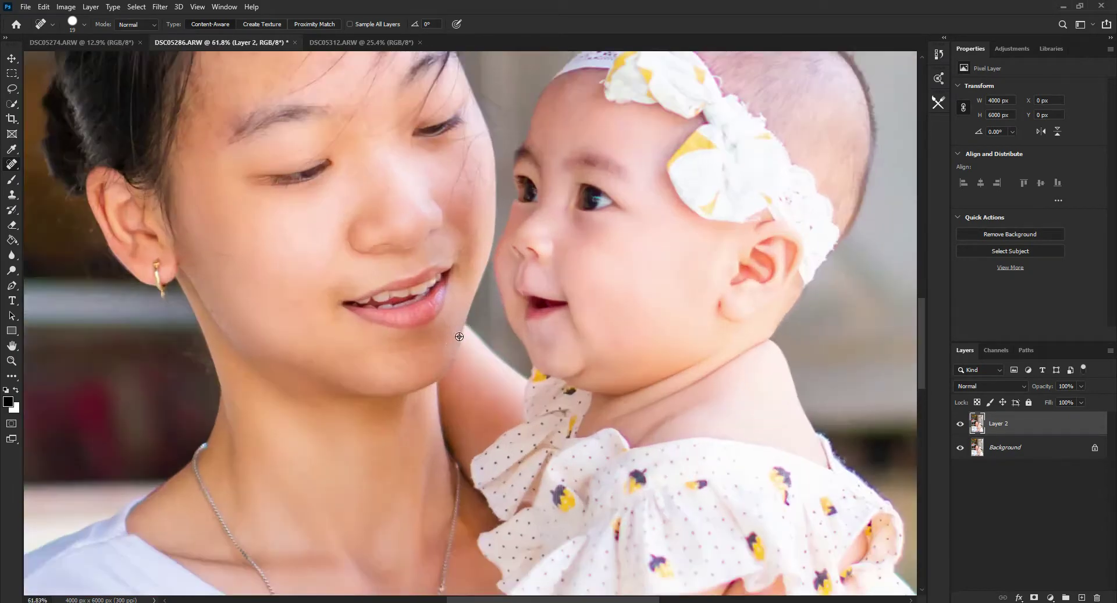
pyautogui.scroll(-1, 442, 352)
pyautogui.scroll(2, 372, 247)
pyautogui.click(960, 425)
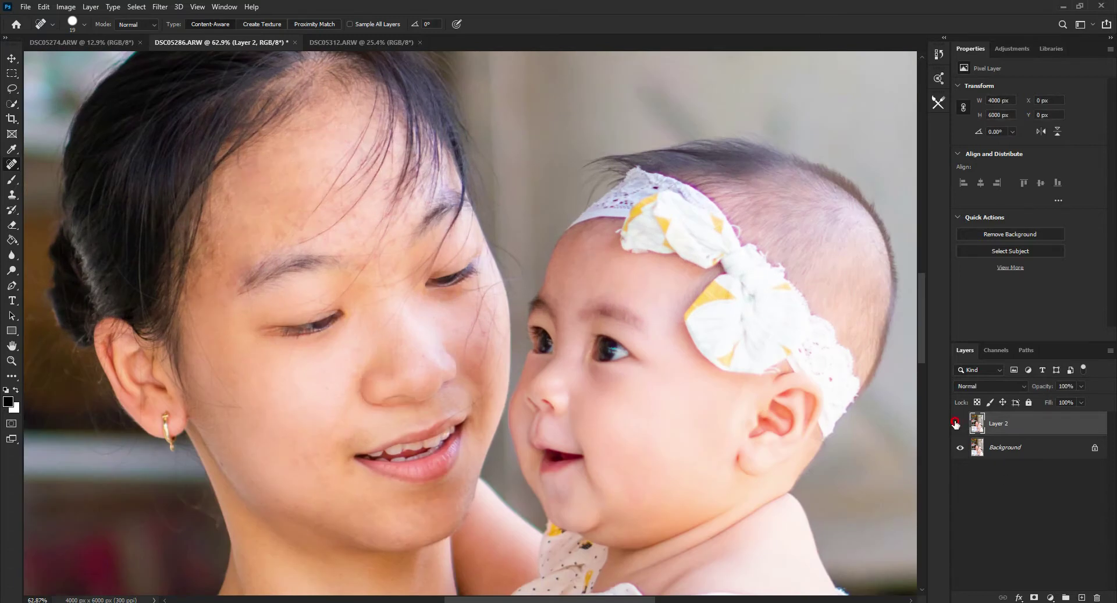
pyautogui.scroll(-3, 442, 349)
pyautogui.scroll(1, 442, 349)
# Quick-select the woman's face and neck and lighten them with Levels.
pyautogui.scroll(-2, 442, 349)
pyautogui.press('w')
pyautogui.moveTo(401, 384)
pyautogui.mouseDown()
pyautogui.moveTo(411, 431)
pyautogui.moveTo(425, 262)
pyautogui.mouseUp()
pyautogui.scroll(-2, 499, 409)
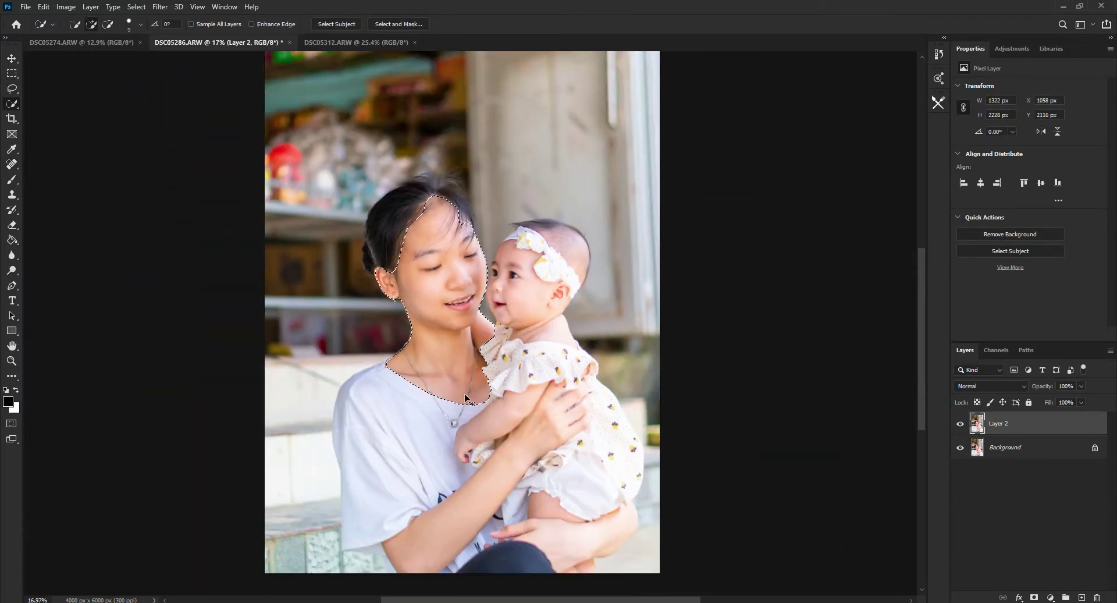
pyautogui.hotkey('ctrl', 'l')
pyautogui.moveTo(858, 301); pyautogui.dragTo(850, 302)
pyautogui.press('Return')
pyautogui.hotkey('ctrl', 'd')
# Brighten the face tones further with a Curves adjustment.
pyautogui.scroll(4, 472, 256)
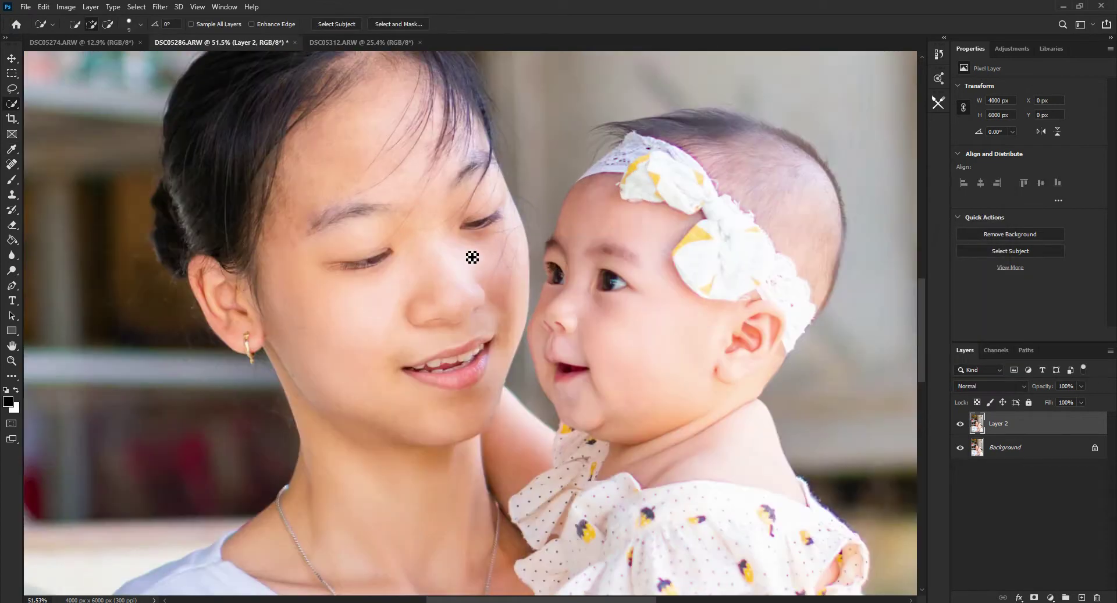
pyautogui.scroll(-2, 472, 256)
pyautogui.scroll(-2, 495, 253)
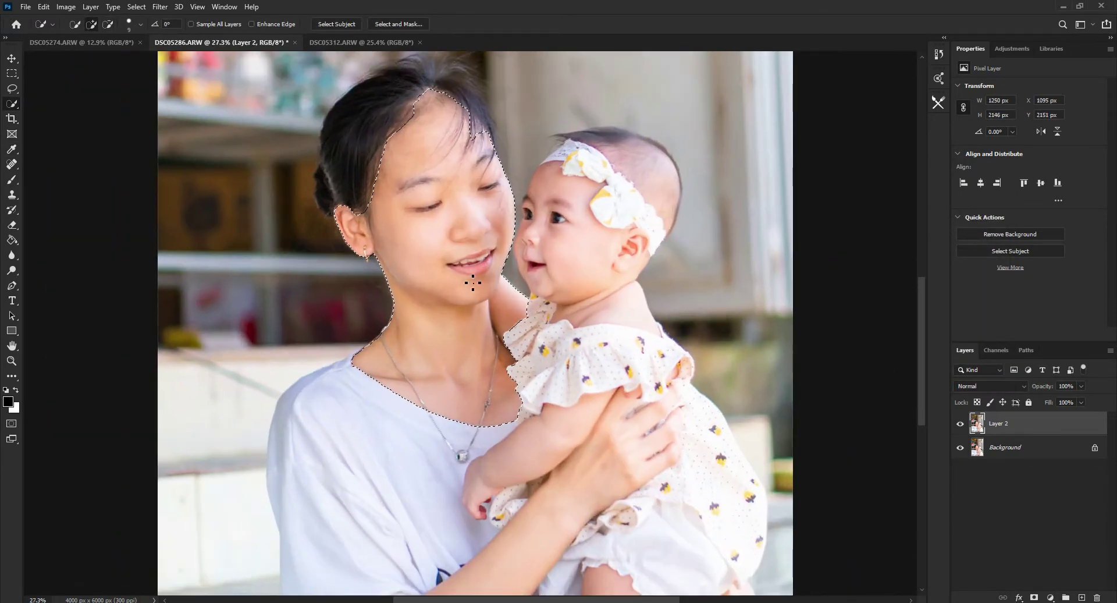
pyautogui.hotkey('ctrl', 'm')
pyautogui.press('Return')
pyautogui.hotkey('ctrl', 'd')
# Launch Delicious Skin v4 from the Delicious Retouch 4 panel.
pyautogui.scroll(-2, 729, 316)
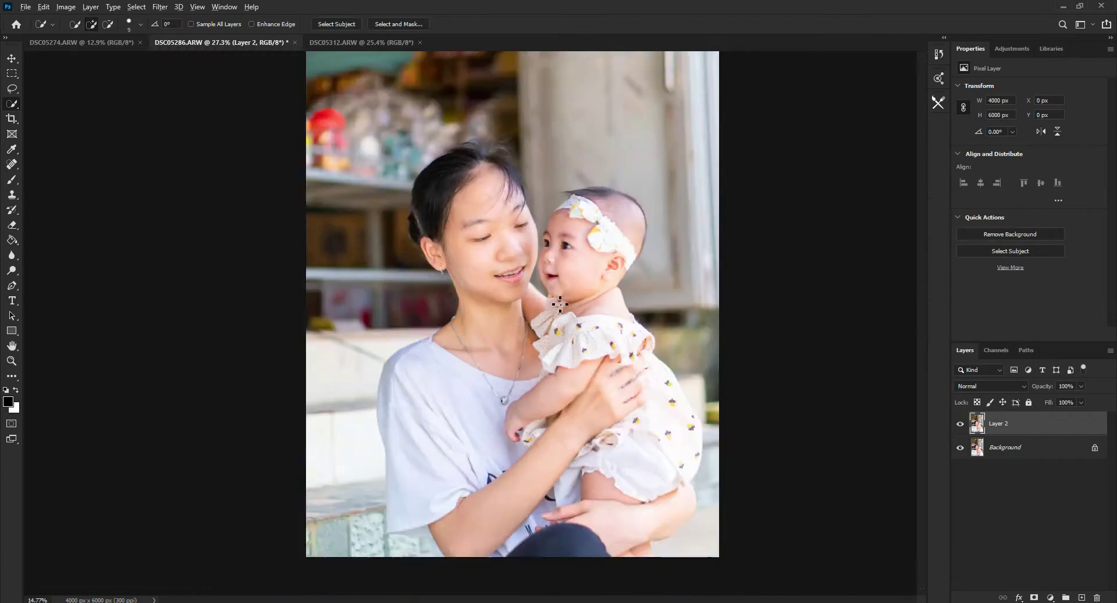
pyautogui.scroll(3, 407, 261)
pyautogui.press('w')
pyautogui.click(938, 102)
pyautogui.click(835, 143)
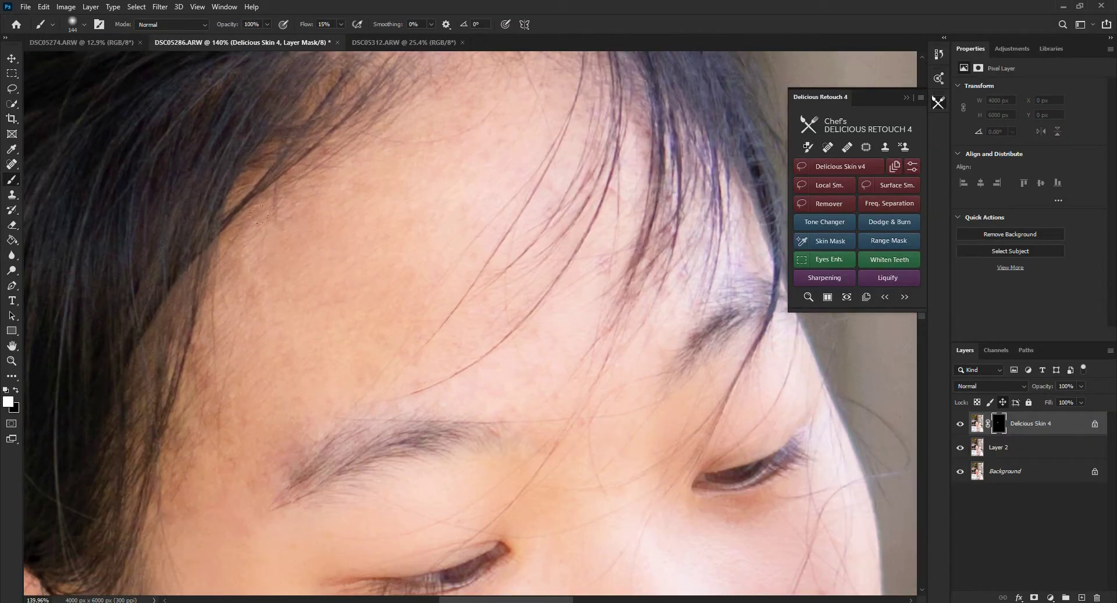
# Make the soft white mask brush smaller for painting the Delicious Skin layer.
pyautogui.scroll(-2, 362, 311)
pyautogui.scroll(1, 361, 312)
pyautogui.rightClick(494, 323)
pyautogui.press('Return')
pyautogui.scroll(-3, 360, 447)
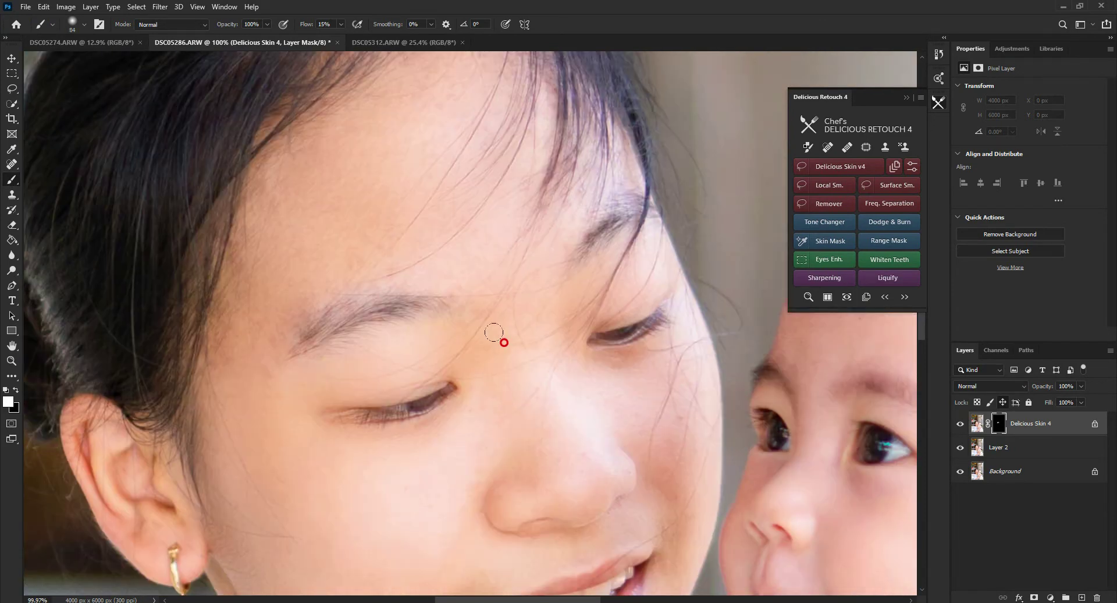
pyautogui.scroll(-2, 628, 453)
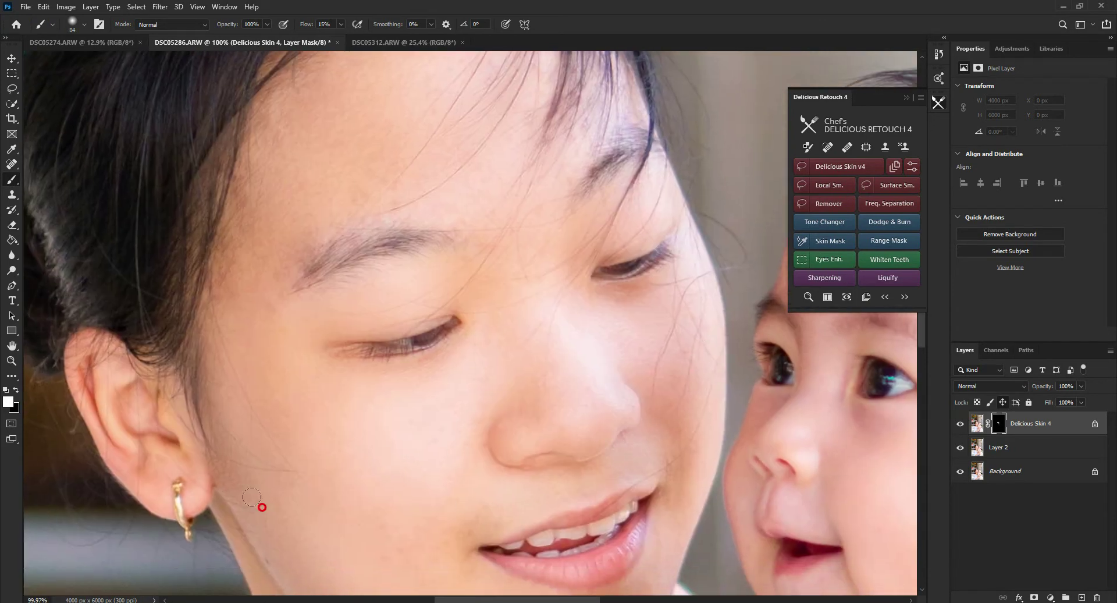
pyautogui.scroll(-5, 382, 319)
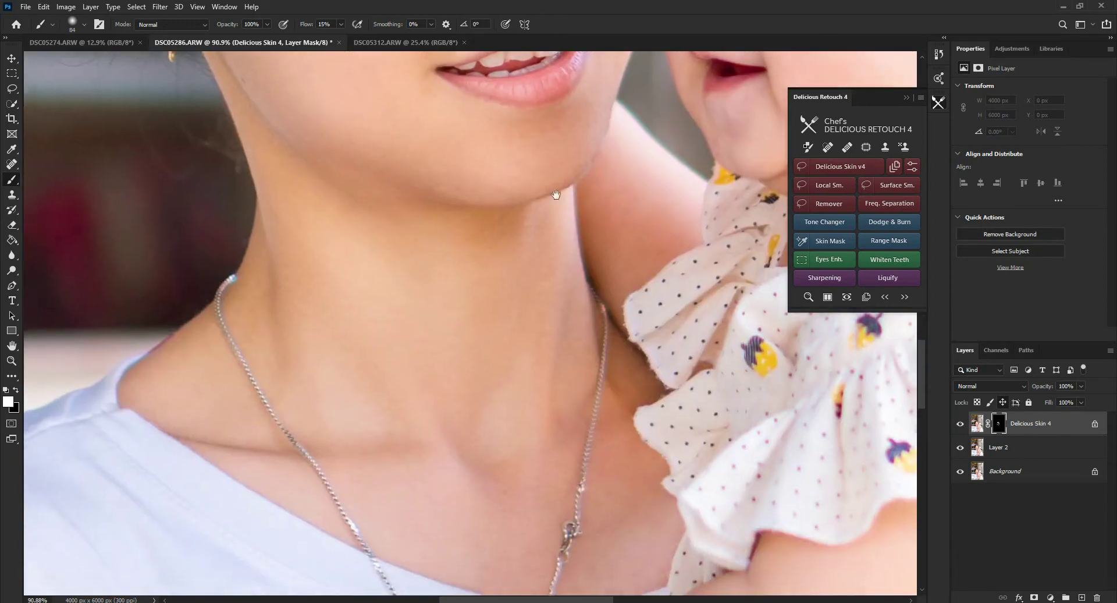
# Paint the Delicious Skin smoothing onto the chin, neck, arm and baby's face.
pyautogui.moveTo(555, 195); pyautogui.dragTo(555, 190)
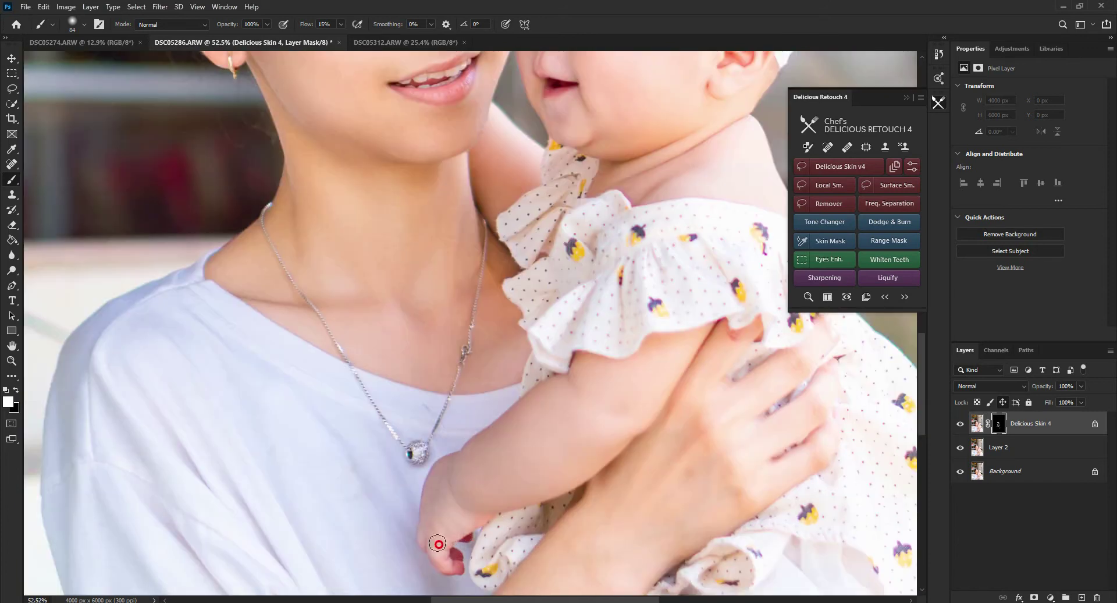
pyautogui.scroll(-3, 582, 425)
pyautogui.scroll(-2, 442, 445)
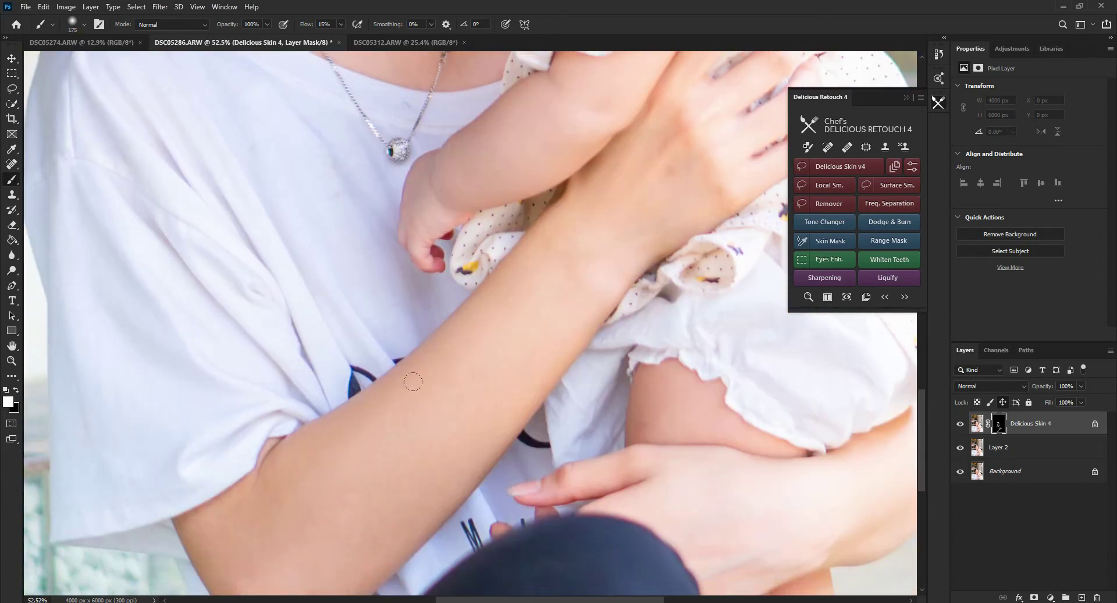
pyautogui.scroll(-5, 523, 424)
pyautogui.scroll(5, 381, 344)
pyautogui.scroll(2, 531, 440)
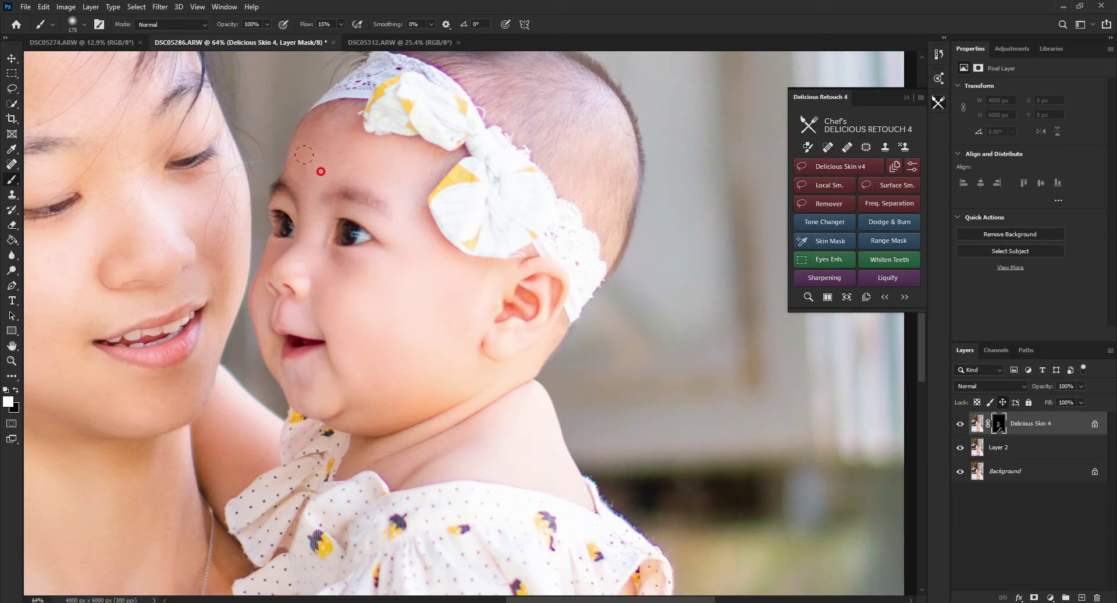
pyautogui.scroll(-5, 505, 245)
pyautogui.scroll(5, 505, 245)
pyautogui.scroll(-5, 357, 443)
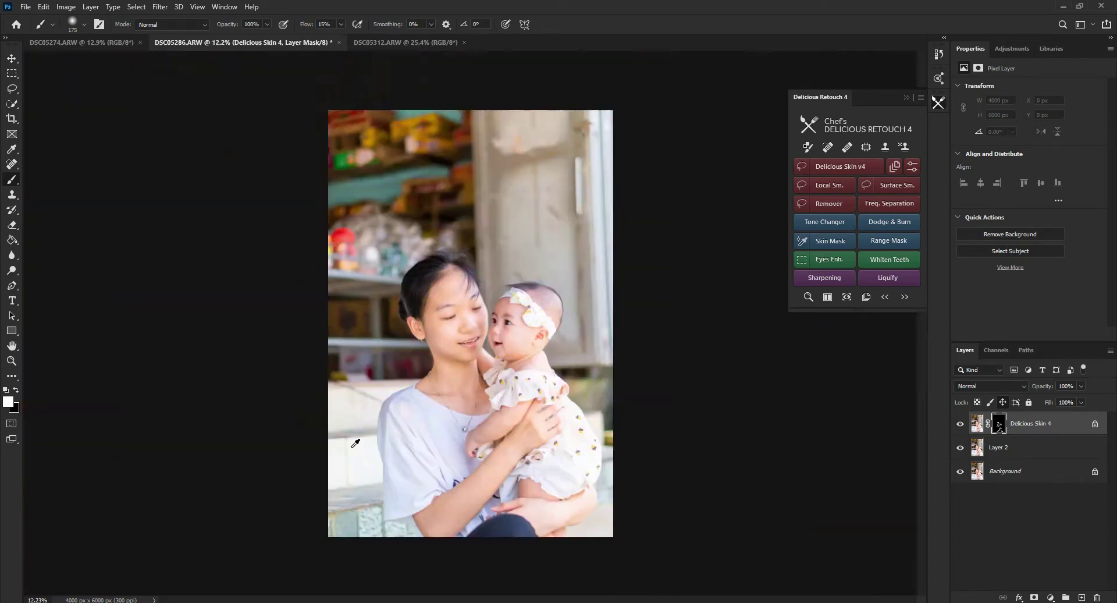
pyautogui.scroll(3, 702, 488)
pyautogui.scroll(2, 645, 444)
# Select the mother's lower lip and feather the selection.
pyautogui.scroll(1, 645, 444)
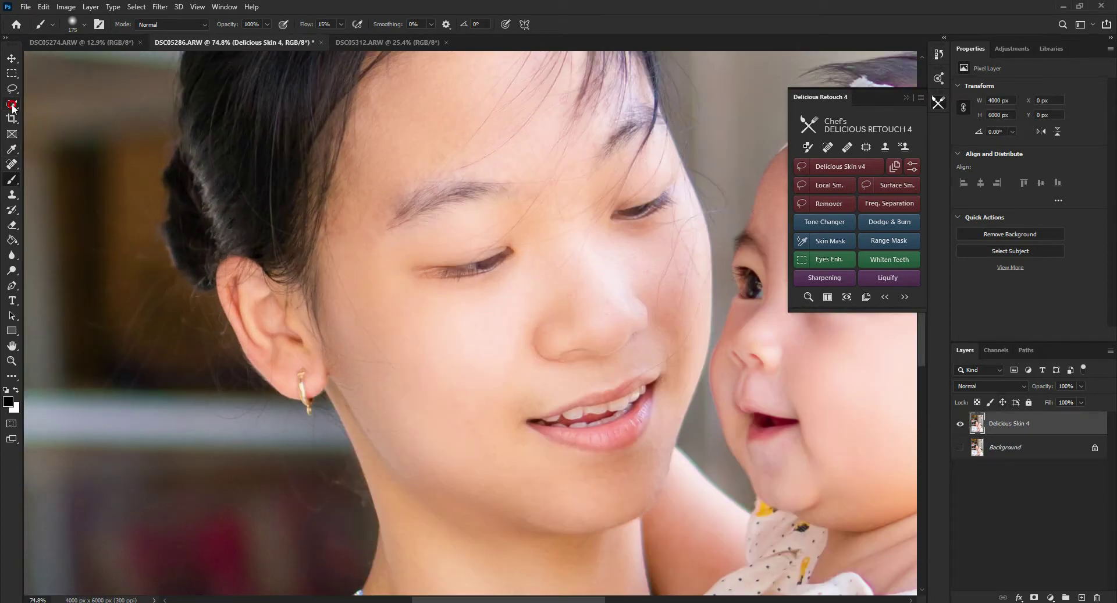
pyautogui.scroll(1, 645, 444)
pyautogui.moveTo(616, 486); pyautogui.dragTo(642, 446)
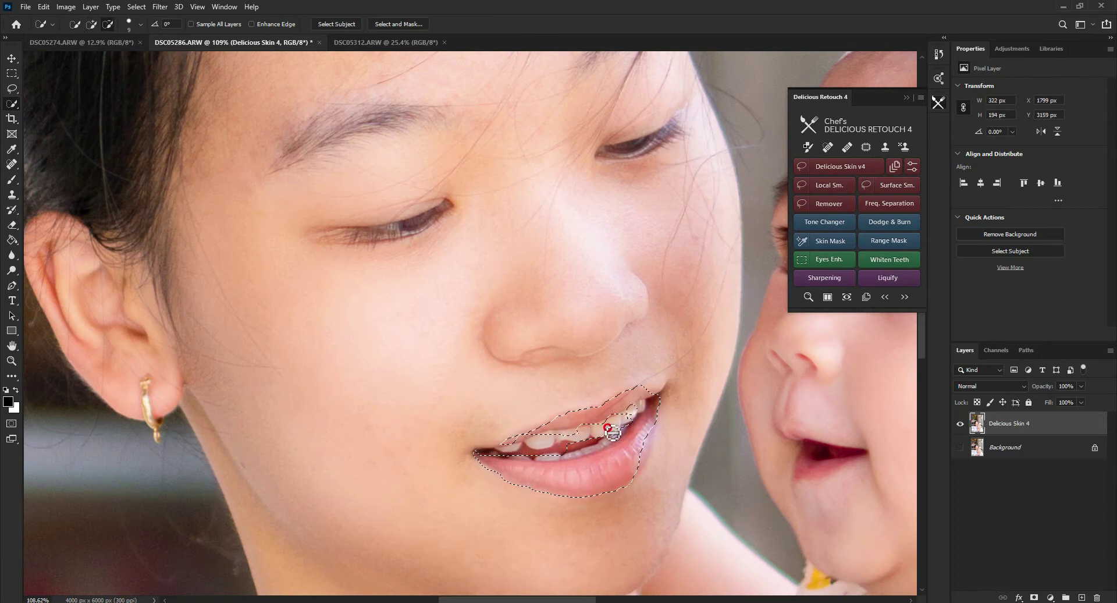
pyautogui.scroll(1, 611, 431)
pyautogui.scroll(1, 640, 392)
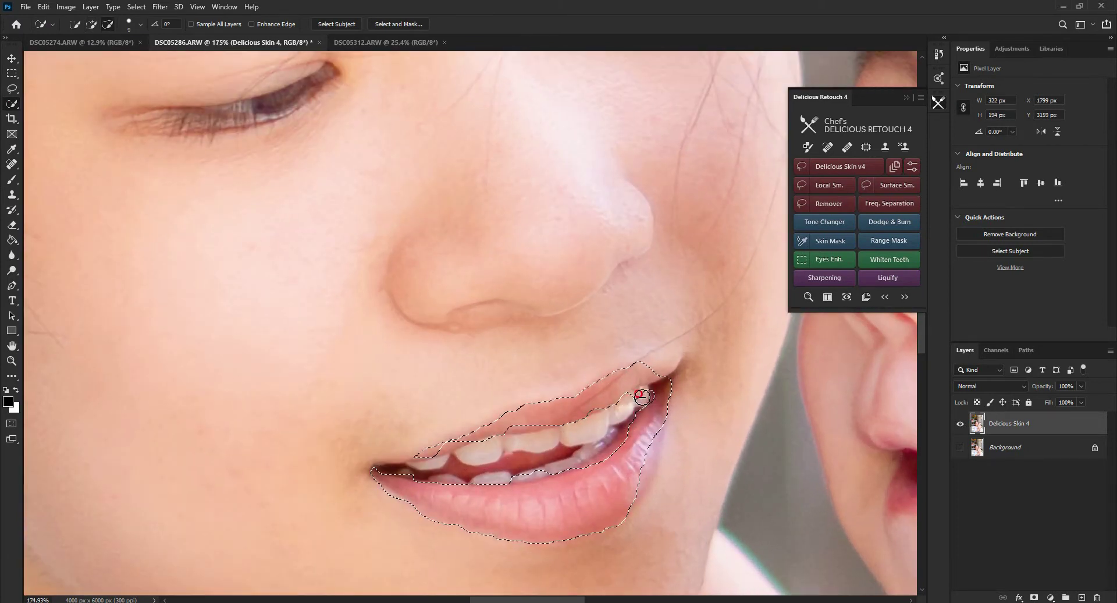
pyautogui.hotkey('shift', 'F6')
pyautogui.press('Return')
# Adjust the lips' colour with Color Balance and deselect.
pyautogui.hotkey('ctrl', 'b')
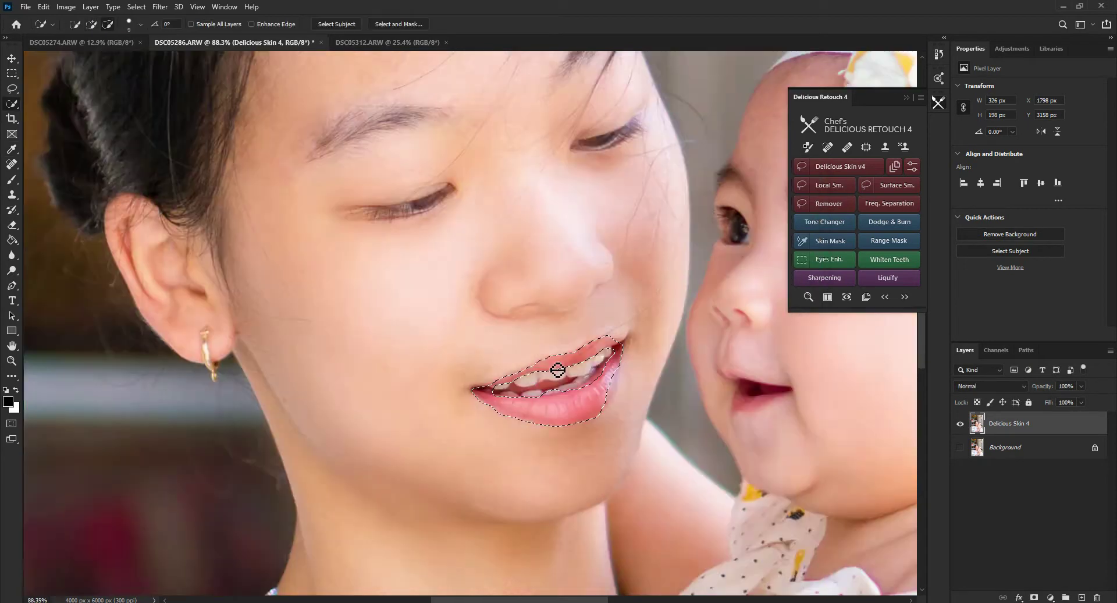
pyautogui.press('Return')
pyautogui.hotkey('ctrl', 'b')
pyautogui.press('Return')
# Crop the photo to a 2:3 portrait of 3561 × 5341 px.
pyautogui.hotkey('ctrl', '0')
pyautogui.press('c')
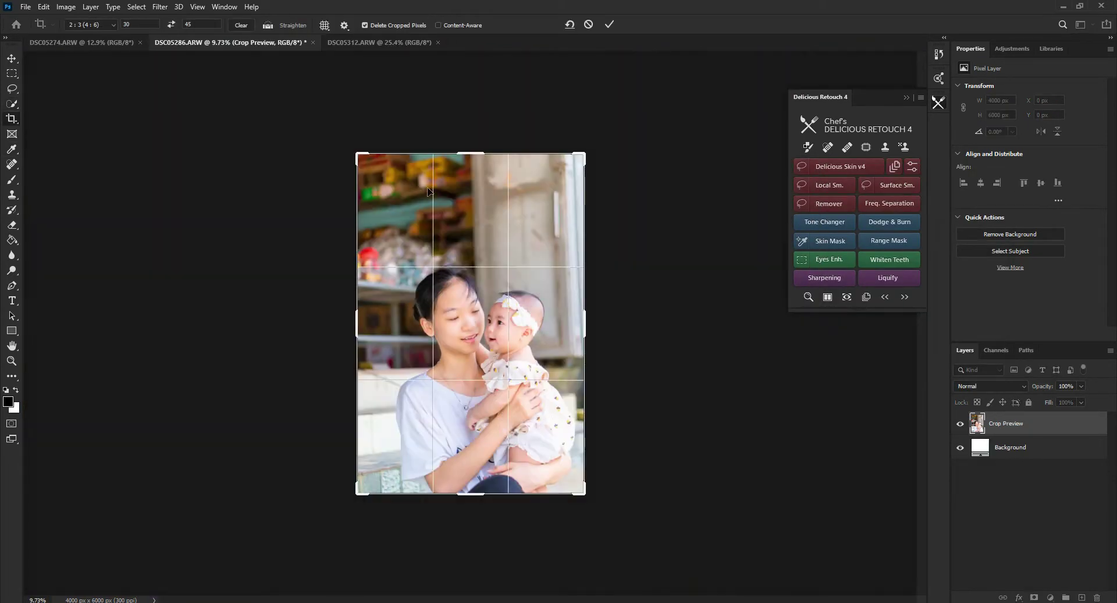
pyautogui.moveTo(522, 380); pyautogui.dragTo(474, 383)
pyautogui.press('Return')
pyautogui.hotkey('ctrl', '0')
# Toggle the retouched layer's visibility to compare it with the original Background.
pyautogui.click(959, 446)
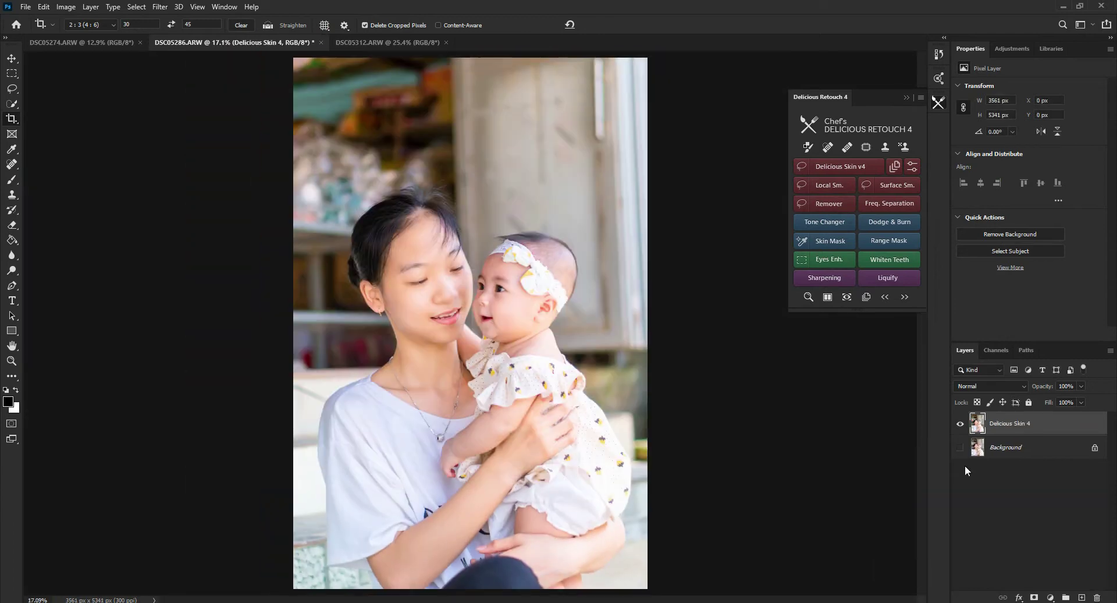
pyautogui.click(961, 424)
pyautogui.click(960, 424)
pyautogui.scroll(5, 419, 279)
pyautogui.scroll(-5, 419, 279)
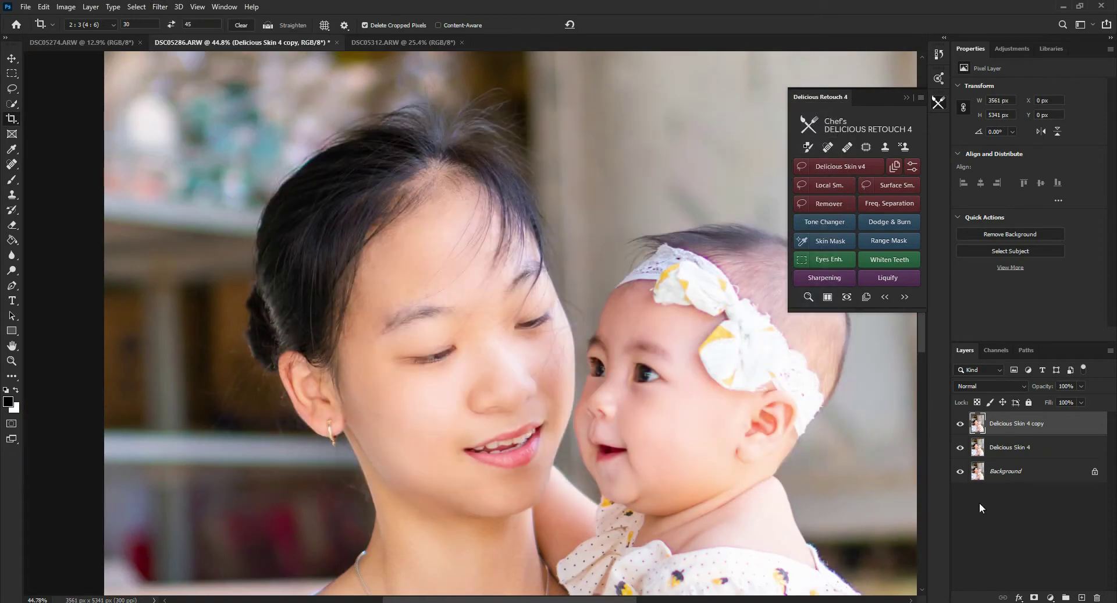
# Apply Neat Image noise reduction to the duplicated Delicious Skin 4 layer.
pyautogui.keyDown('alt'); pyautogui.click(1034, 598); pyautogui.keyUp('alt')
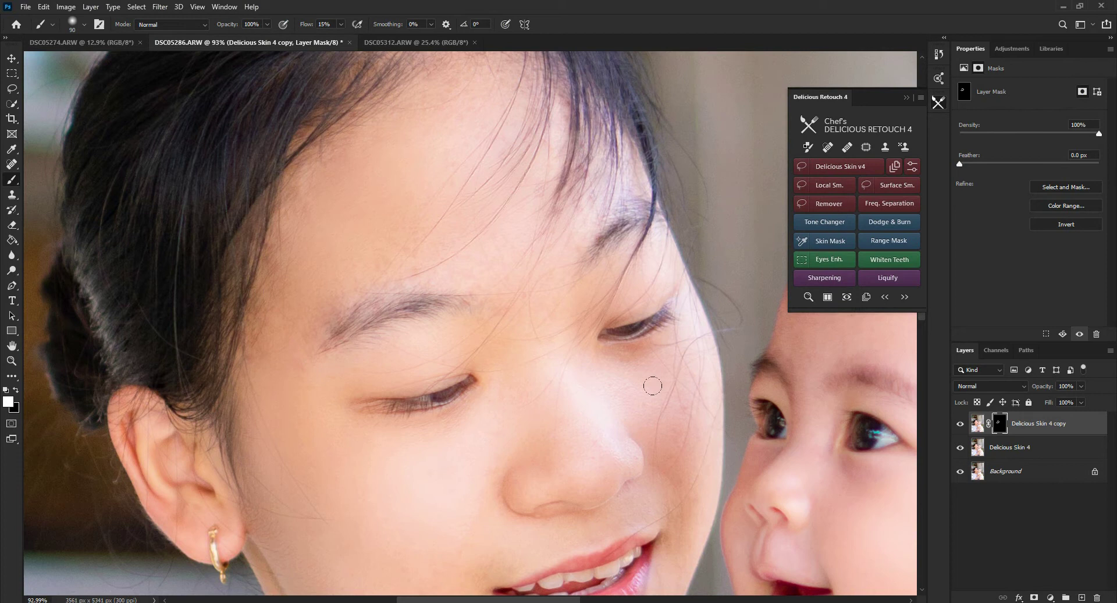
# Bring the mouth and baby into view and toggle the denoised layer to compare.
pyautogui.moveTo(623, 492); pyautogui.dragTo(506, 257)
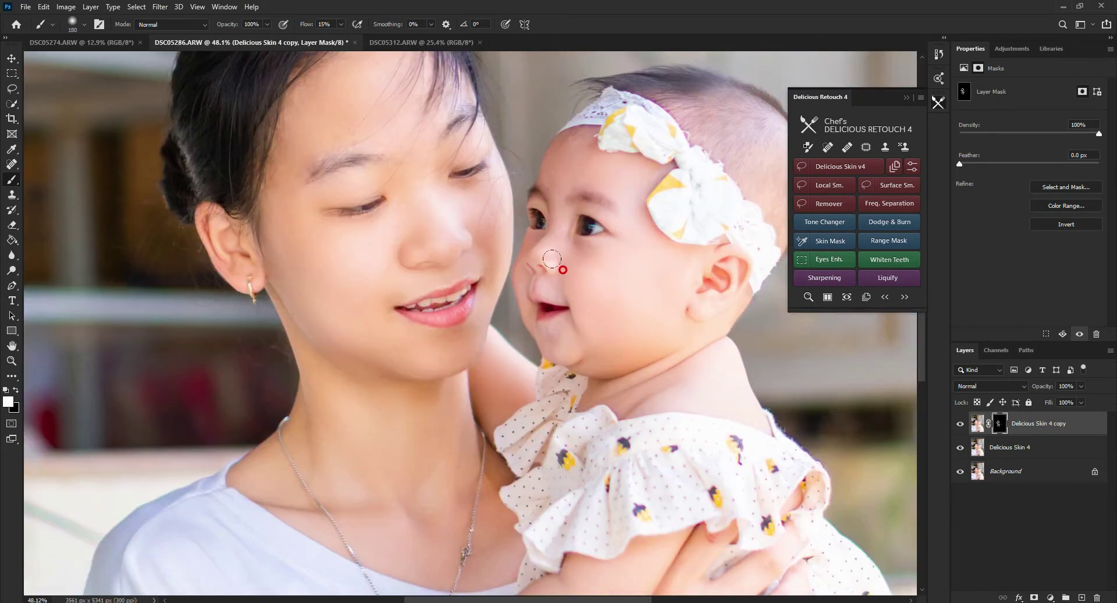
pyautogui.scroll(-3, 664, 226)
pyautogui.scroll(-1, 440, 531)
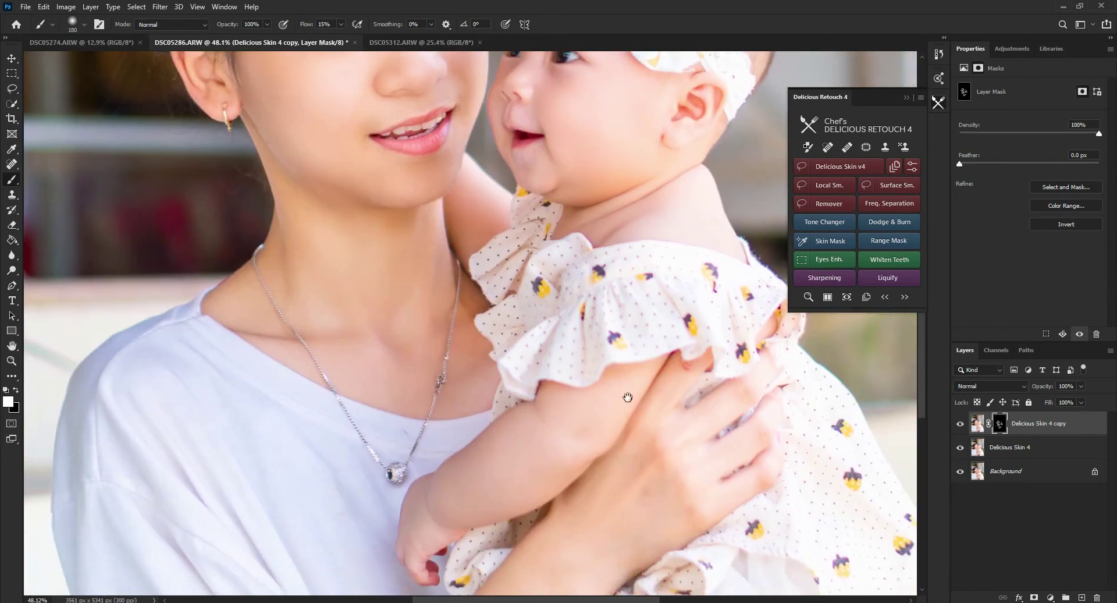
pyautogui.scroll(-2, 625, 394)
pyautogui.scroll(-3, 576, 426)
pyautogui.hscroll(3, 357, 480)
pyautogui.hscroll(1, 388, 447)
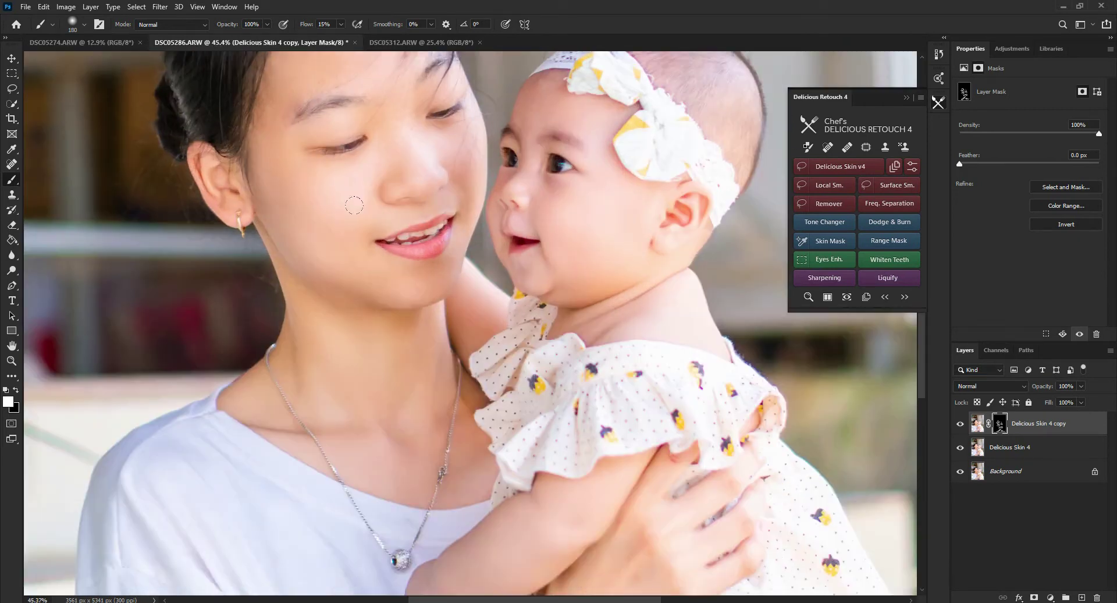
pyautogui.click(960, 423)
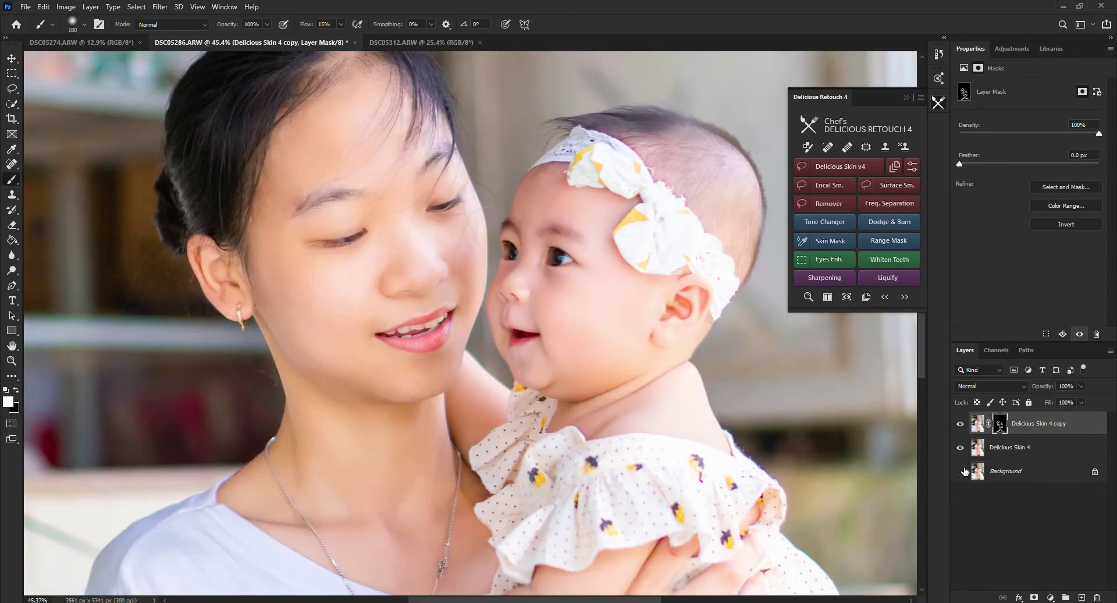
# Merge the denoised copy into the retouched layer and preview the Camera Raw presets.
pyautogui.hotkey('ctrl', 'shift', 'e')
pyautogui.scroll(-2, 722, 379)
pyautogui.scroll(-2, 651, 302)
pyautogui.scroll(-2, 588, 389)
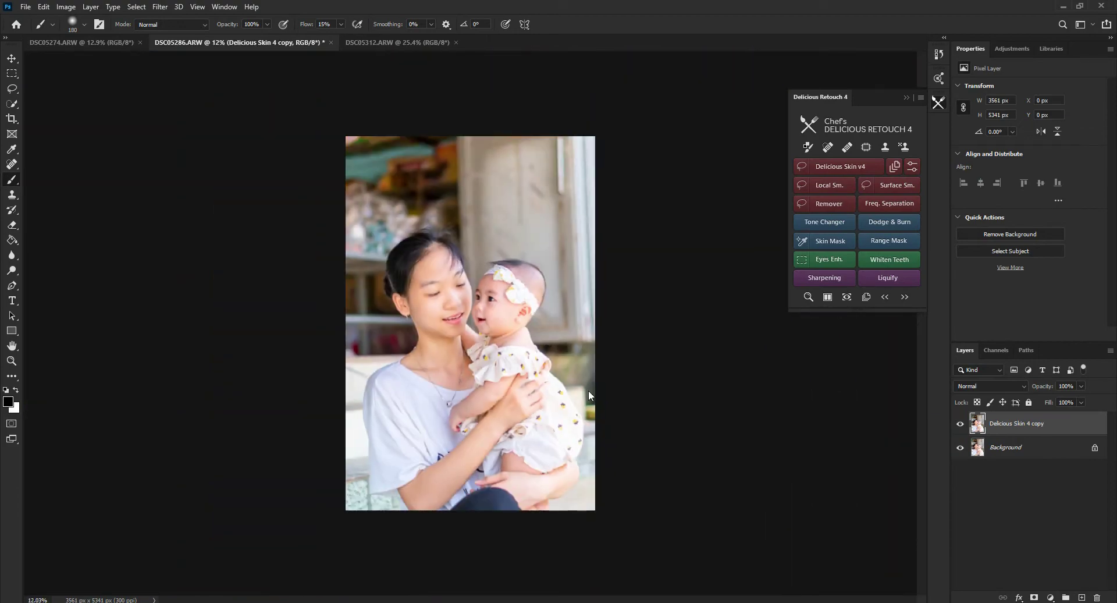
pyautogui.hotkey('ctrl', 'shift', 'a')
pyautogui.click(1105, 153)
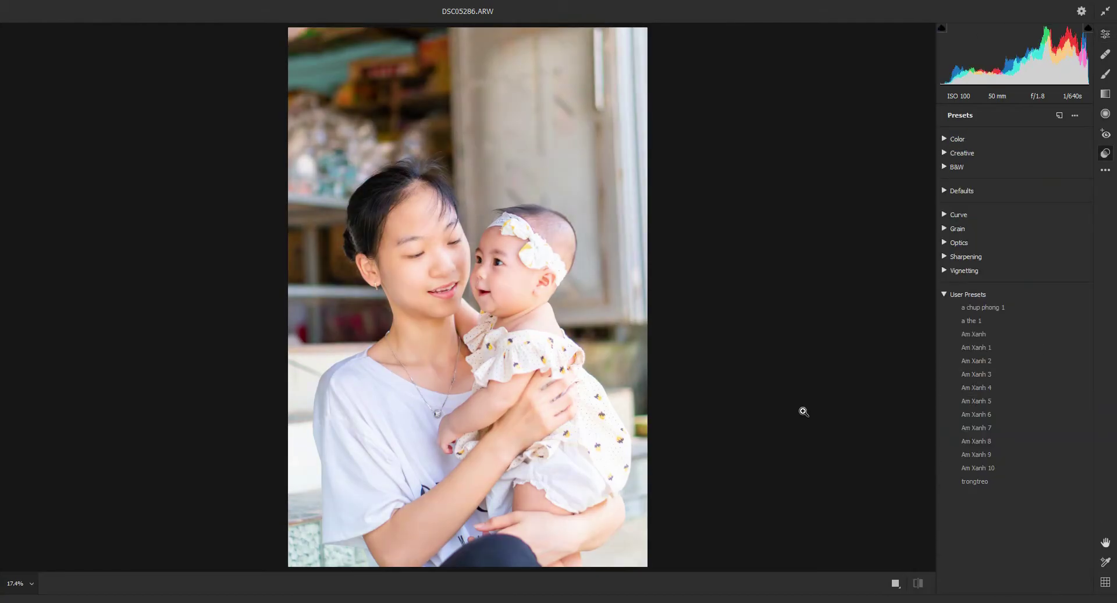
pyautogui.press('Return')
# Select the mother's white shirt and prepare to feather its edge.
pyautogui.scroll(-1, 406, 424)
pyautogui.moveTo(436, 361)
pyautogui.mouseDown()
pyautogui.moveTo(431, 419)
pyautogui.moveTo(459, 506)
pyautogui.mouseUp()
pyautogui.scroll(-1, 325, 576)
pyautogui.hotkey('shift', 'F6')
# Feather the shirt selection, brighten its Levels midtones to 1.60, then deselect.
pyautogui.press('Return')
pyautogui.hotkey('ctrl', 'l')
pyautogui.moveTo(855, 304); pyautogui.dragTo(844, 307)
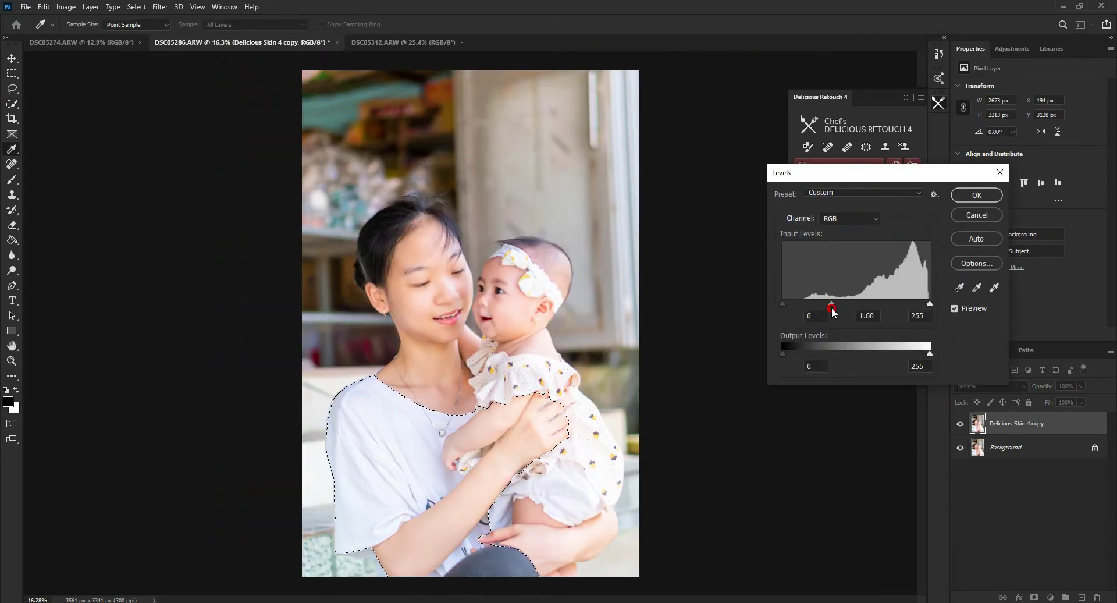
pyautogui.press('Return')
pyautogui.hotkey('ctrl', 'd')
# Start a Camera Raw filter pass on the retouched Delicious Skin 4 copy.
pyautogui.scroll(1, 473, 515)
pyautogui.press('w')
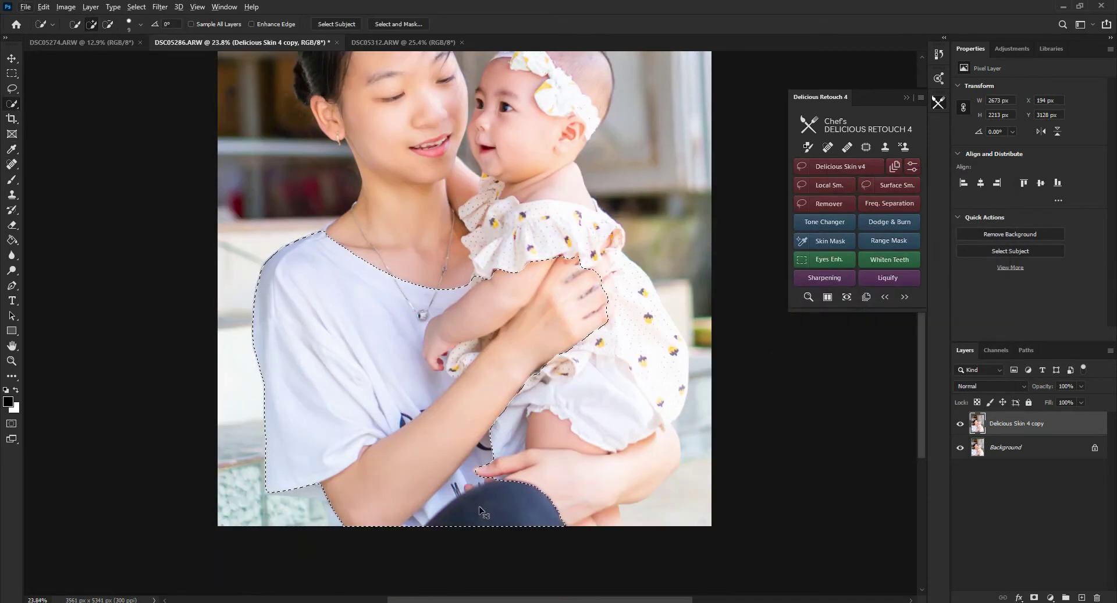
pyautogui.scroll(-1, 457, 305)
pyautogui.hotkey('ctrl', 'shift', 'a')
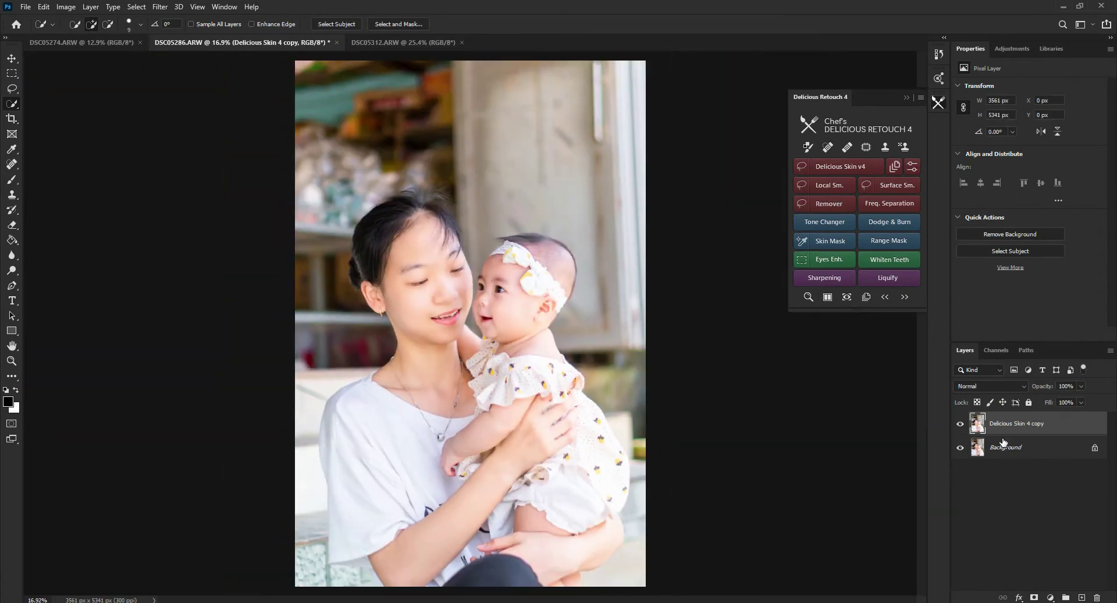
# Extend the canvas leftward to 7198 px wide with an unconstrained crop.
pyautogui.press('c')
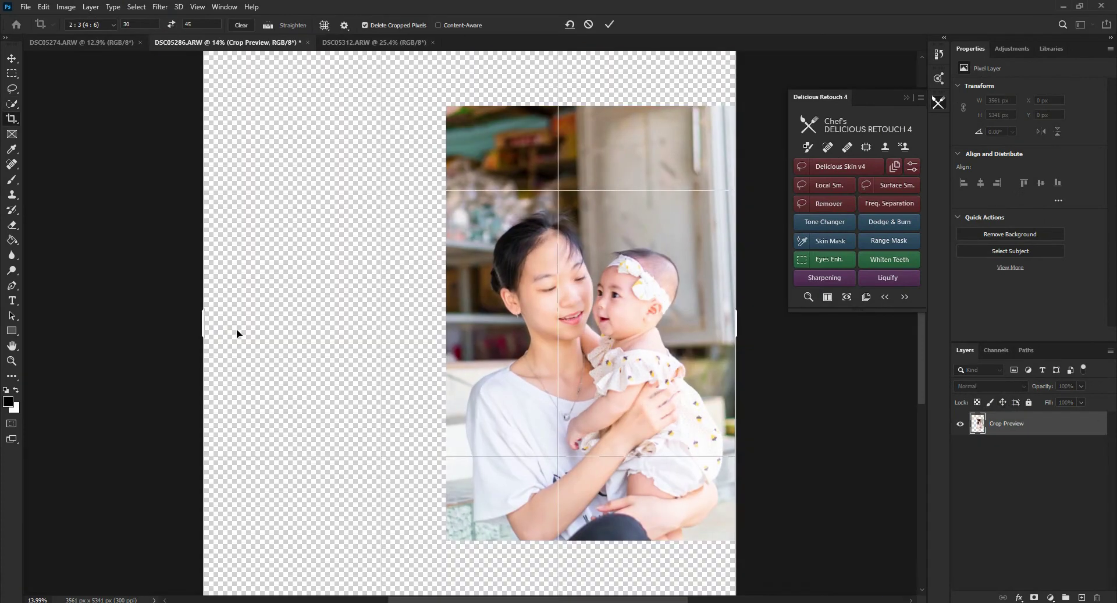
pyautogui.click(252, 26)
pyautogui.moveTo(379, 323); pyautogui.dragTo(300, 324)
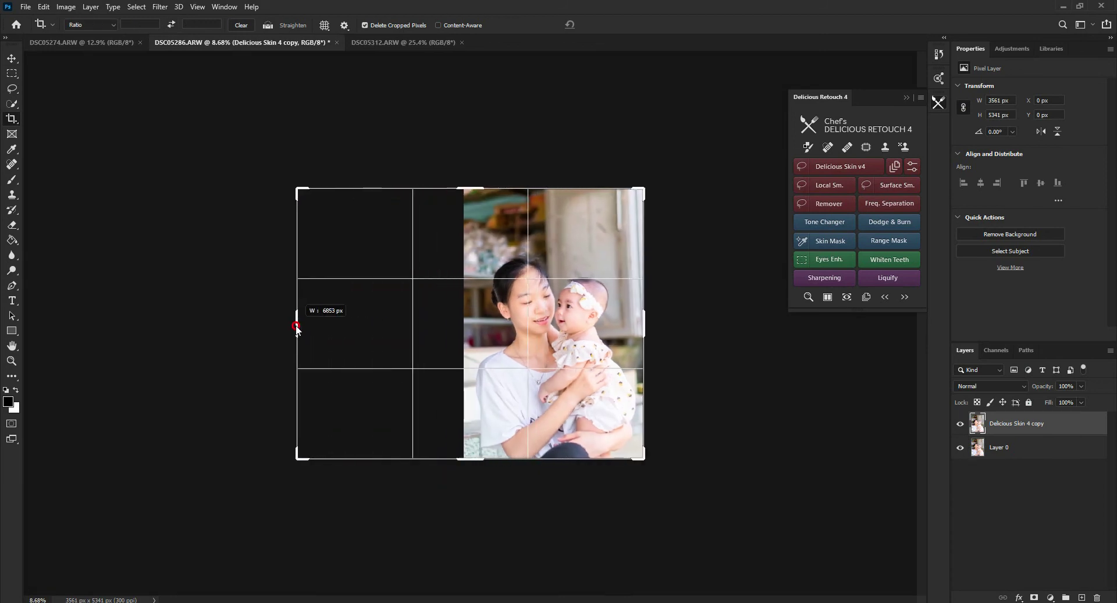
pyautogui.press('Return')
# Move the original Layer 0 into the empty left half beside the retouched copy.
pyautogui.hotkey('alt', '[')
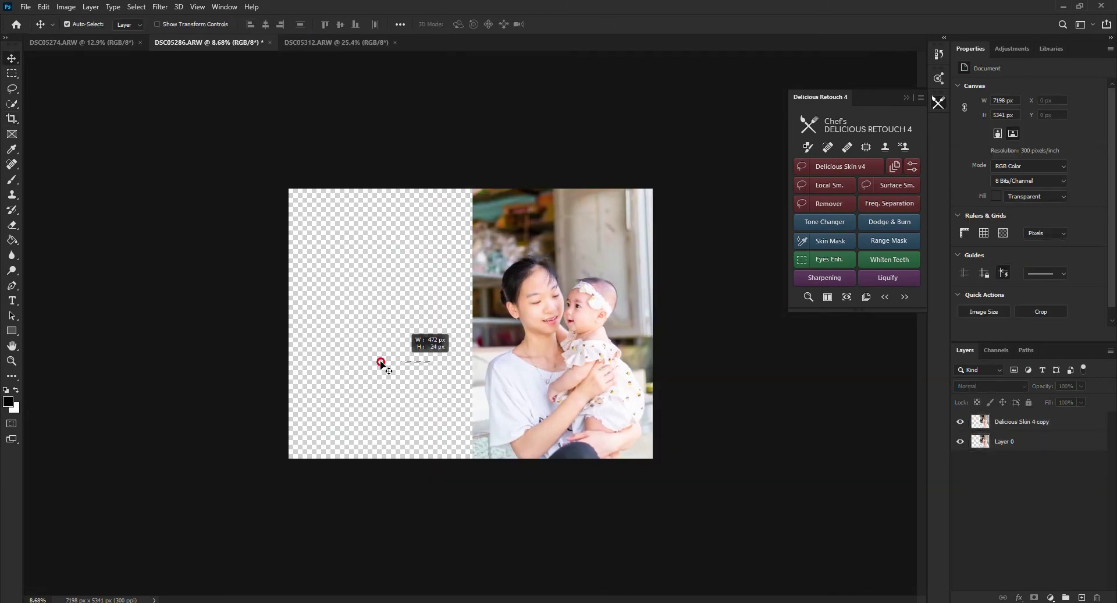
pyautogui.hotkey('ctrl', 't')
pyautogui.moveTo(507, 377)
pyautogui.mouseDown()
pyautogui.moveTo(350, 378)
pyautogui.moveTo(174, 361)
pyautogui.mouseUp()
pyautogui.press('Return')
pyautogui.scroll(5, 296, 289)
pyautogui.scroll(3, 201, 318)
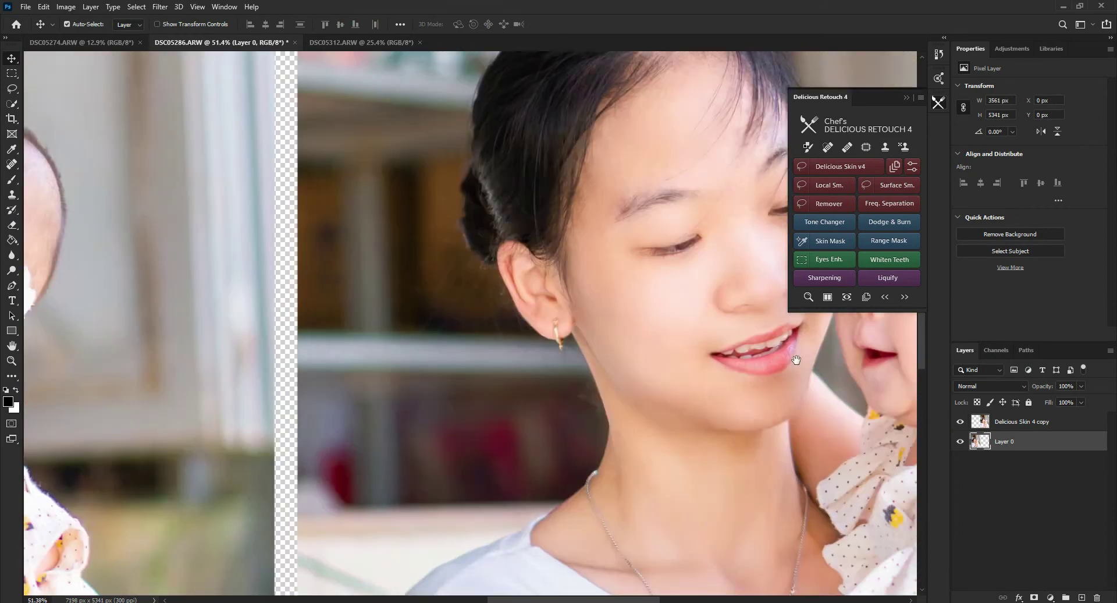
pyautogui.scroll(-4, 447, 384)
pyautogui.scroll(2, 483, 391)
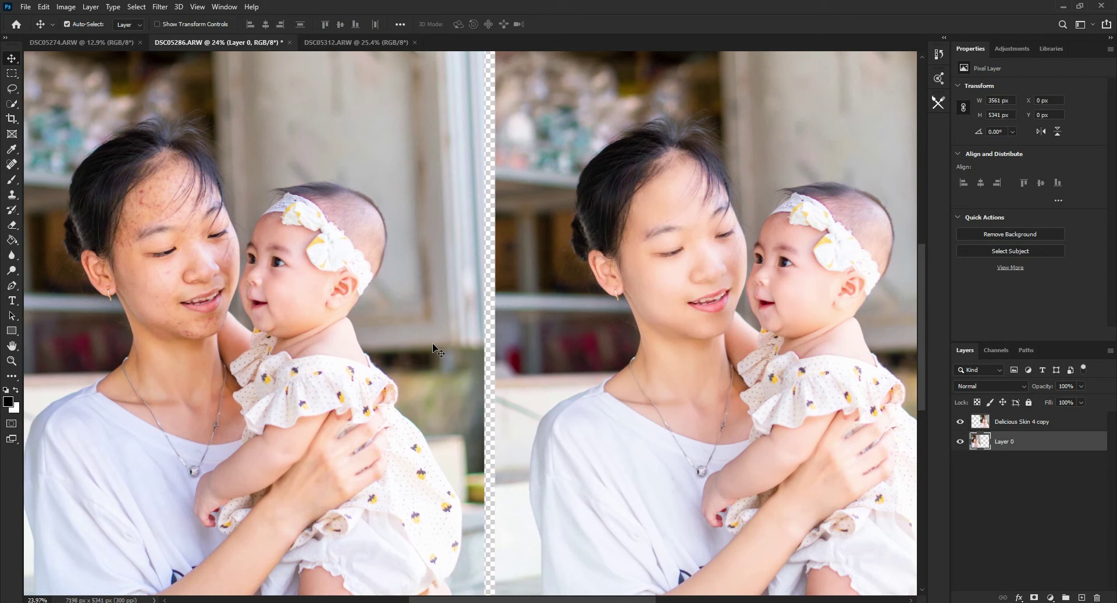
pyautogui.scroll(-1, 430, 346)
pyautogui.scroll(-1, 436, 346)
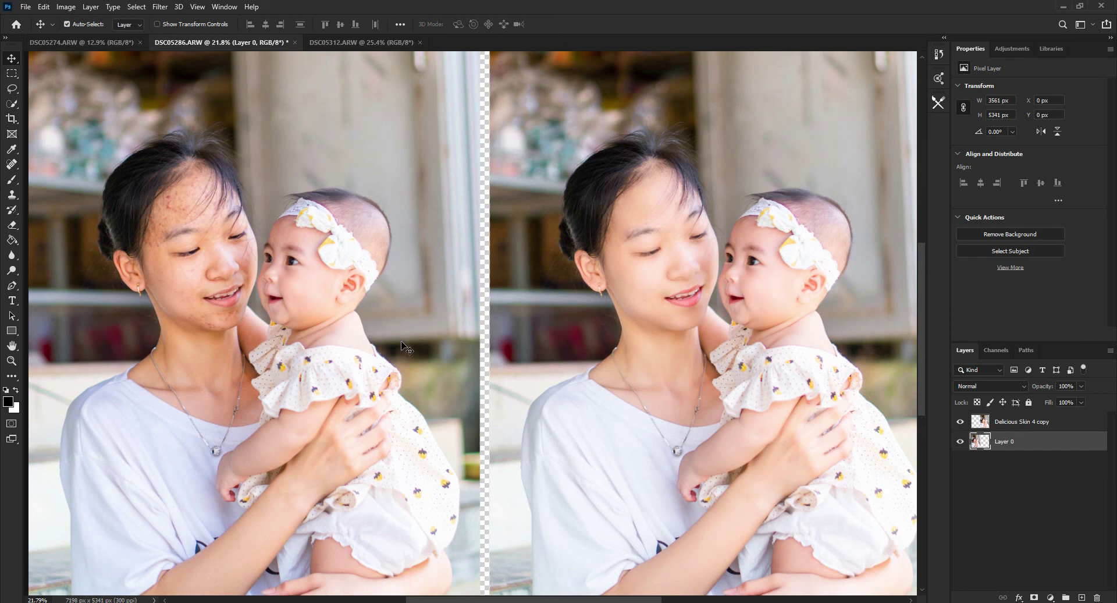
pyautogui.scroll(-2, 403, 349)
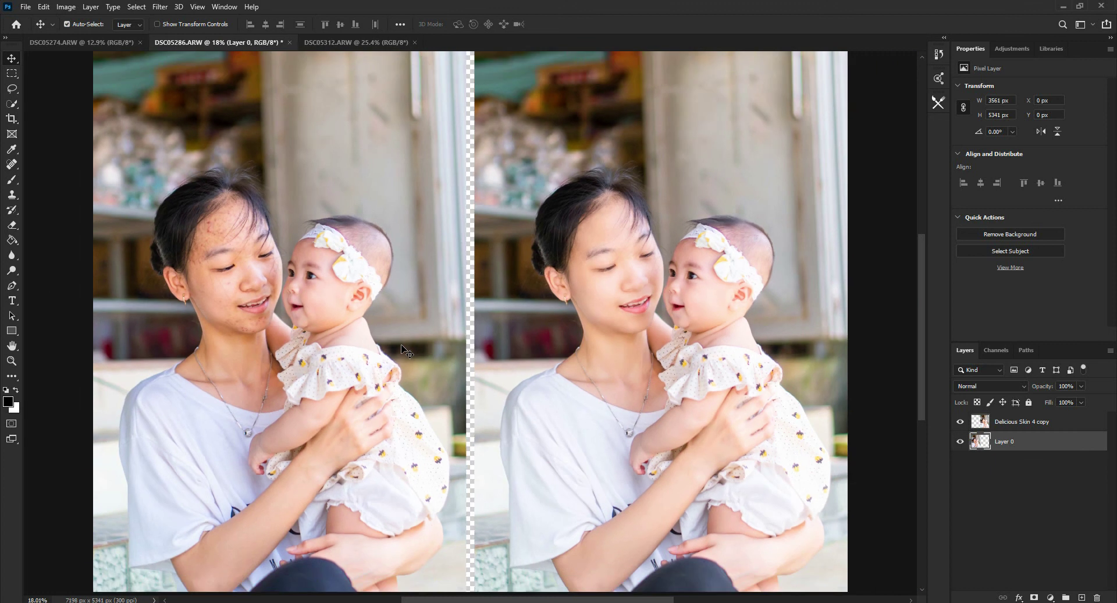
pyautogui.scroll(-2, 403, 349)
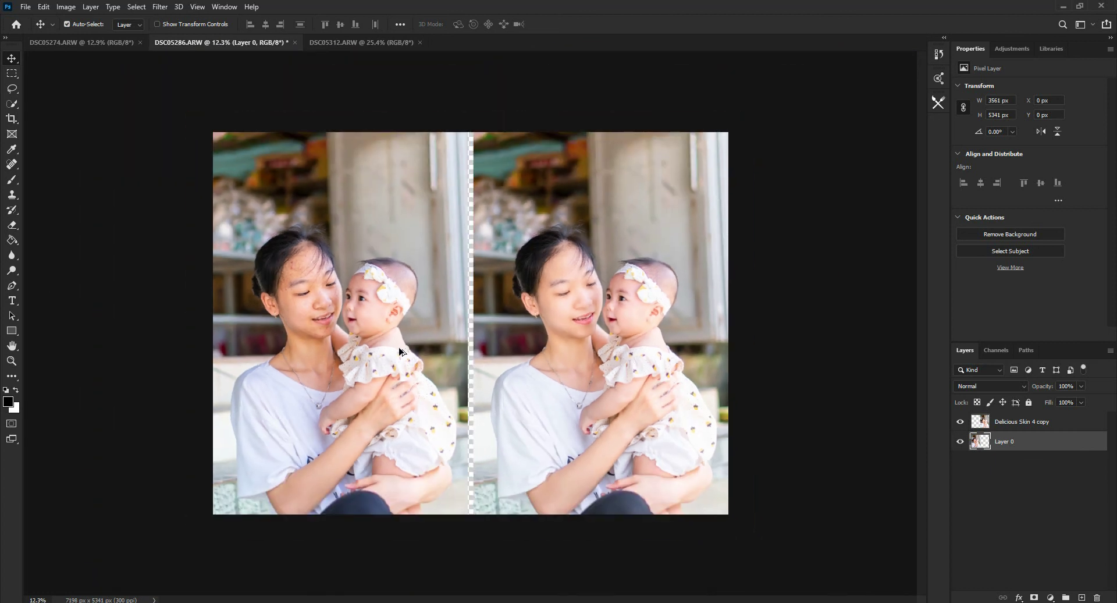
pyautogui.scroll(2, 399, 351)
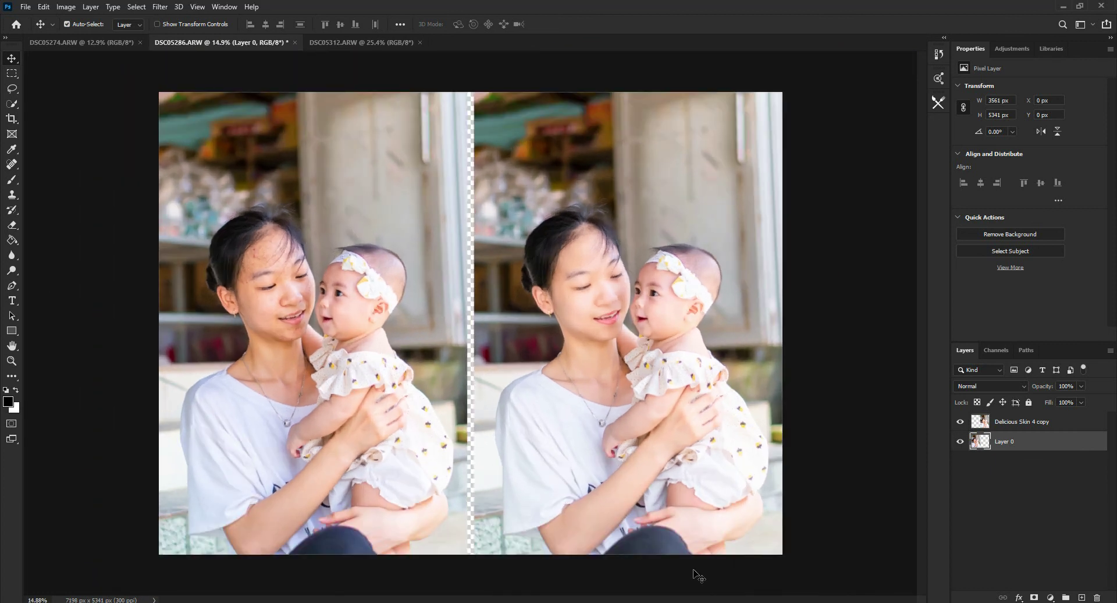